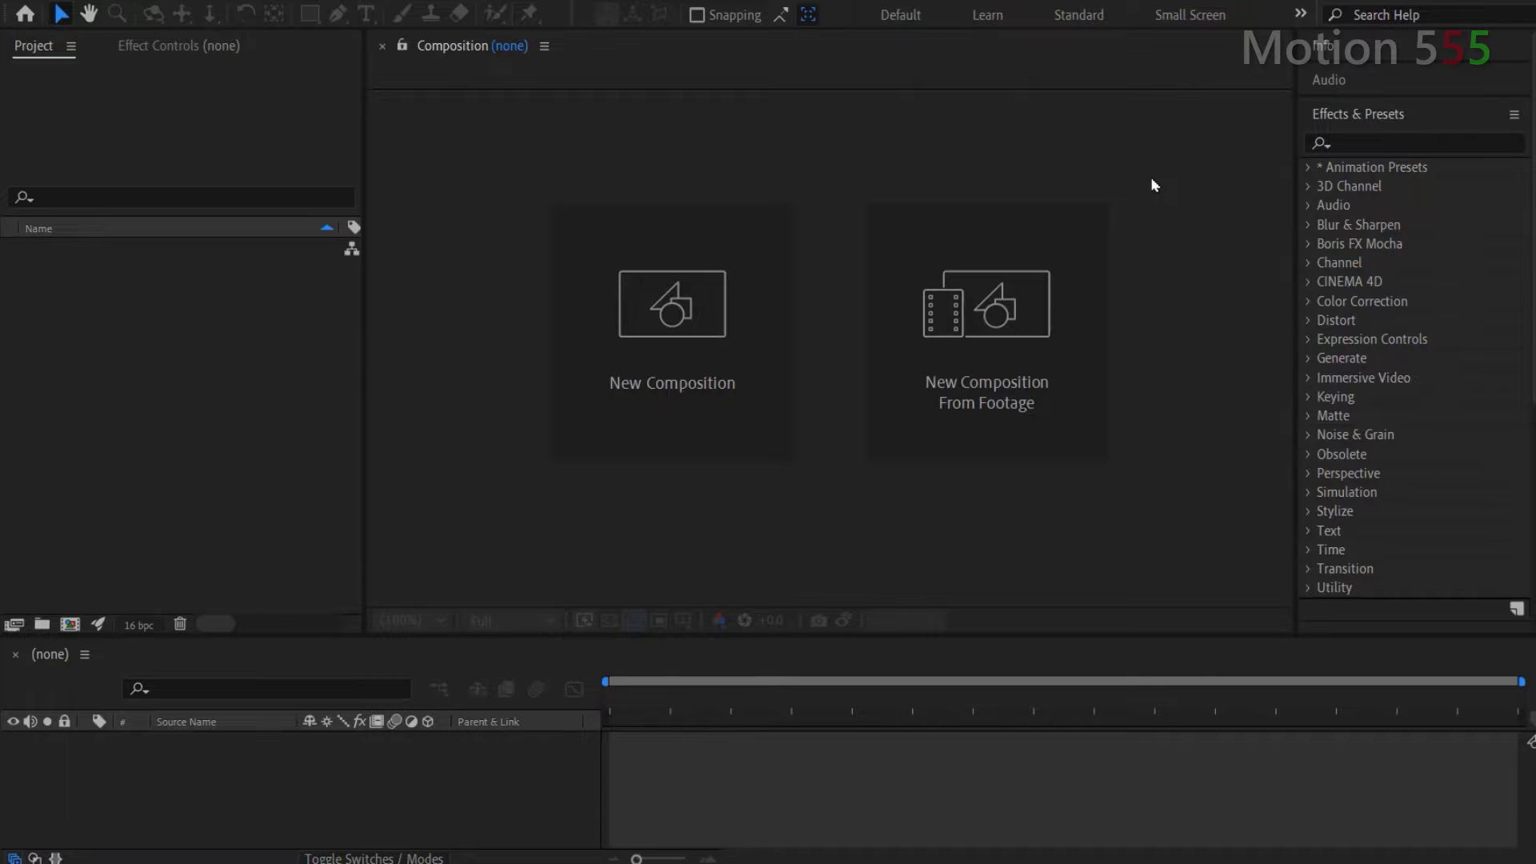
# Save the project as Custom Particle Effect.aep in the tutorial folder.
pyautogui.hotkey('ctrl', 's')
pyautogui.write('Custom')
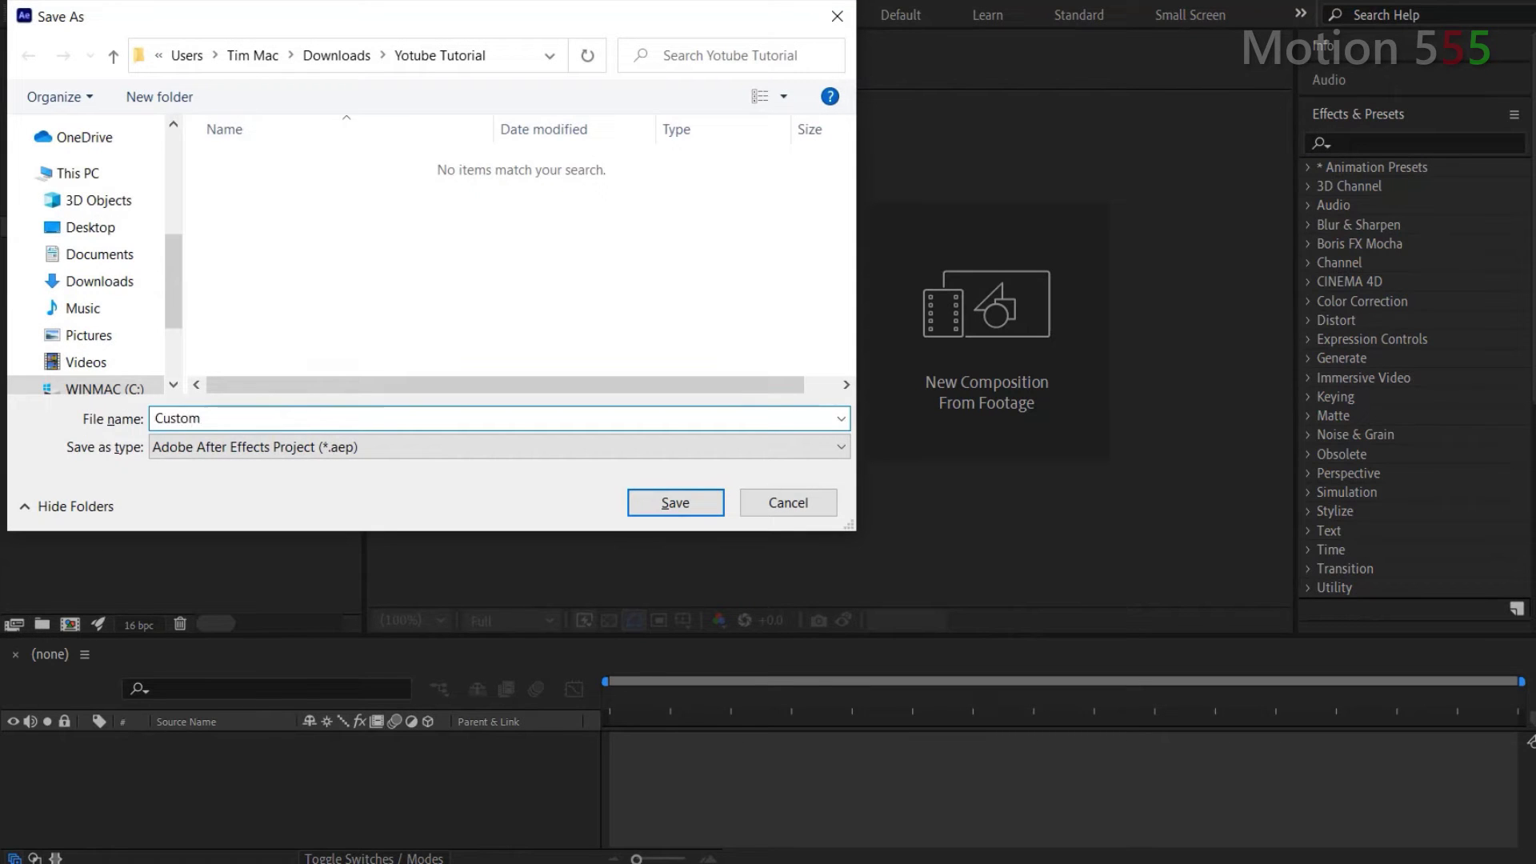
pyautogui.write(' Particle Effect')
pyautogui.click(675, 504)
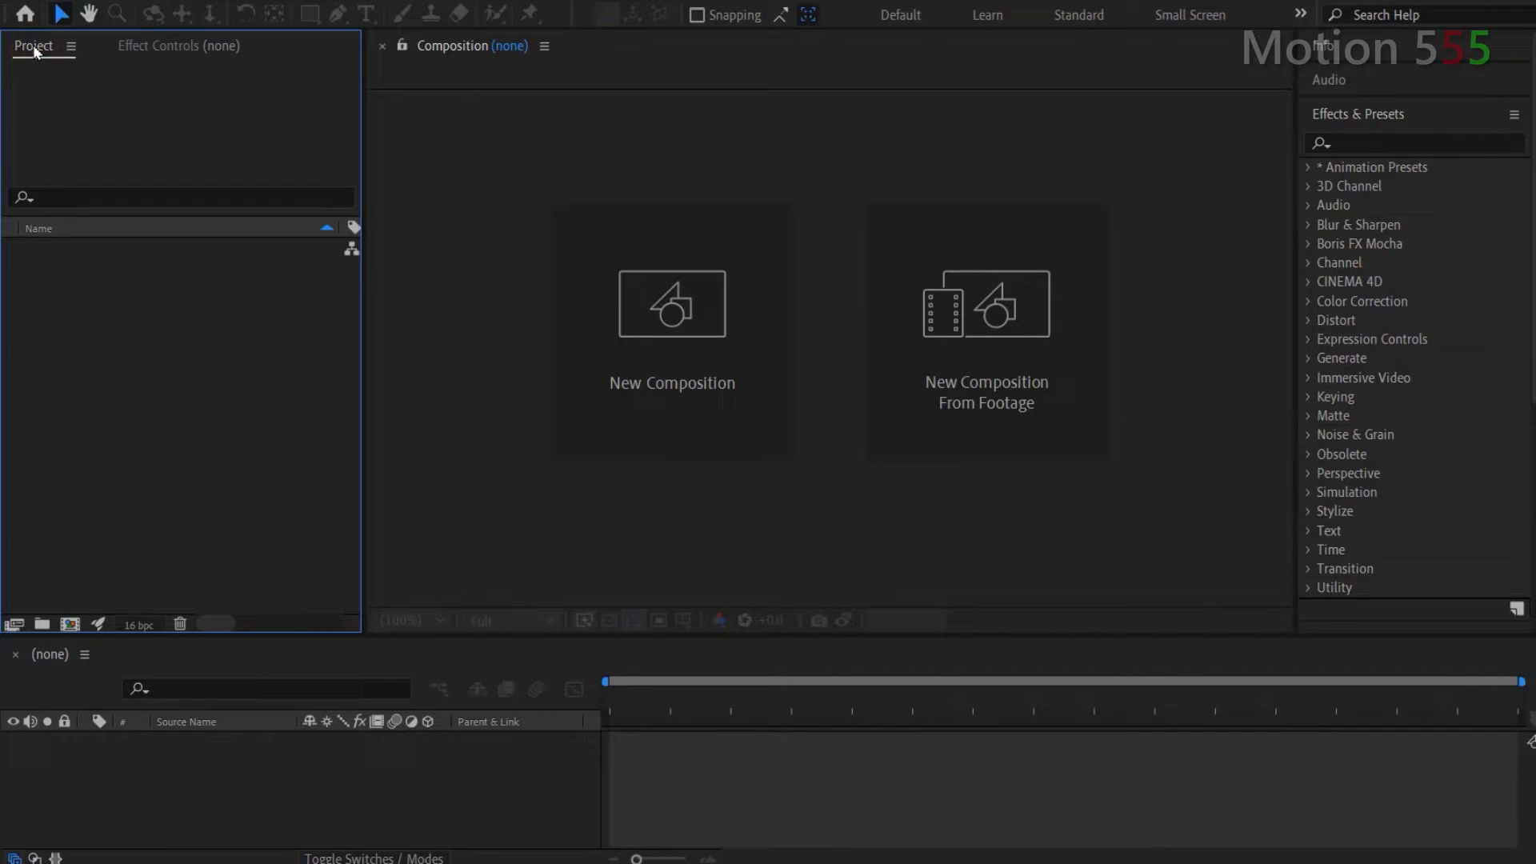
# Drag background-image.jpg, leaf-orange.png and leaf-red.png from File Explorer into the Project panel.
pyautogui.hotkey('alt', 'Tab')
pyautogui.click(424, 215)
pyautogui.keyDown('ctrl'); pyautogui.click(608, 218); pyautogui.keyUp('ctrl')
pyautogui.keyDown('ctrl'); pyautogui.click(702, 196); pyautogui.keyUp('ctrl')
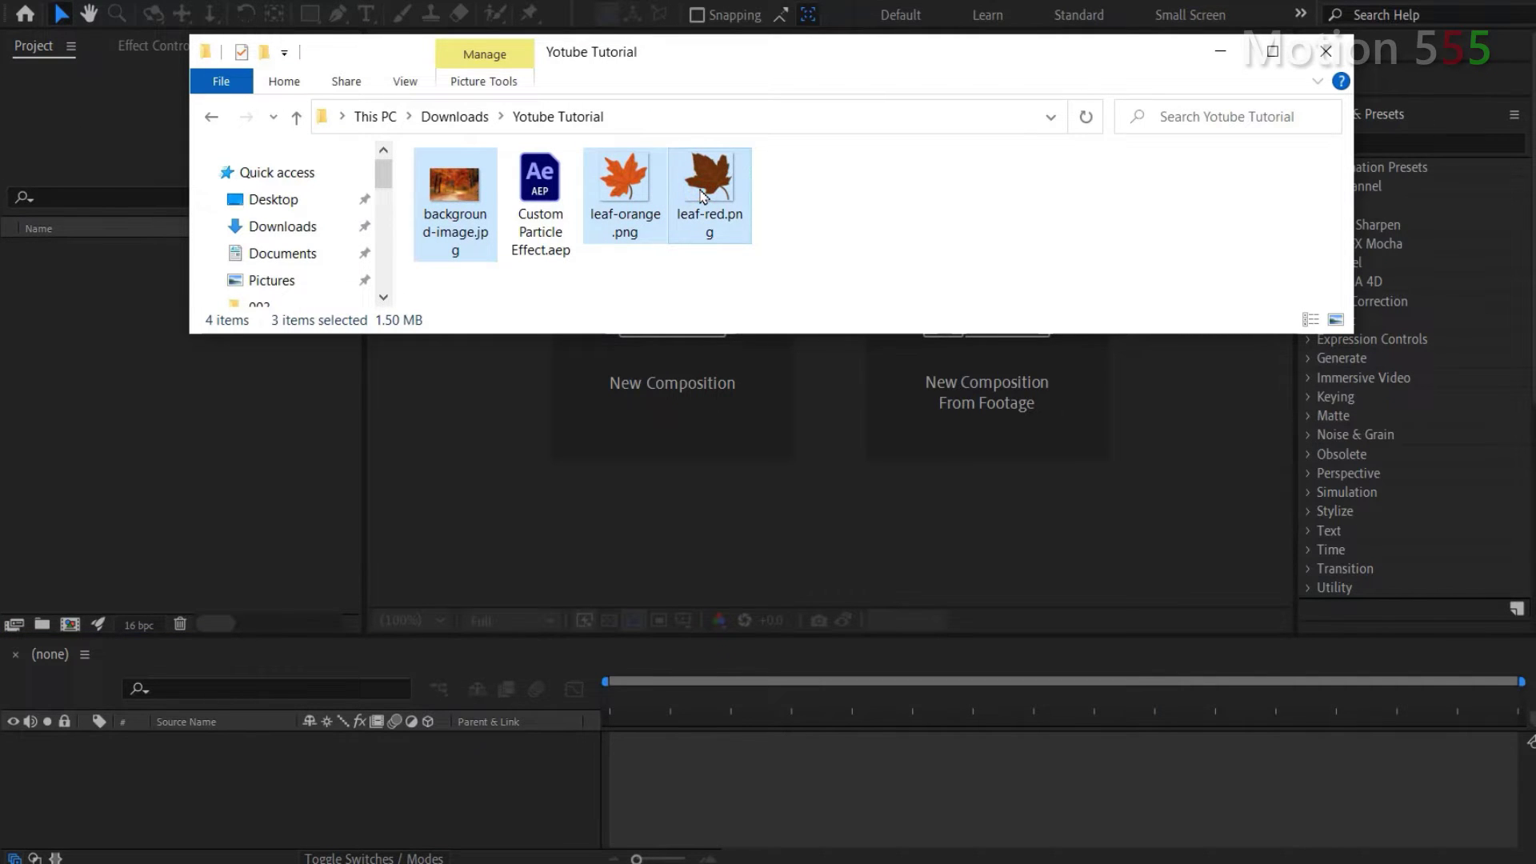
pyautogui.moveTo(702, 196); pyautogui.dragTo(156, 425)
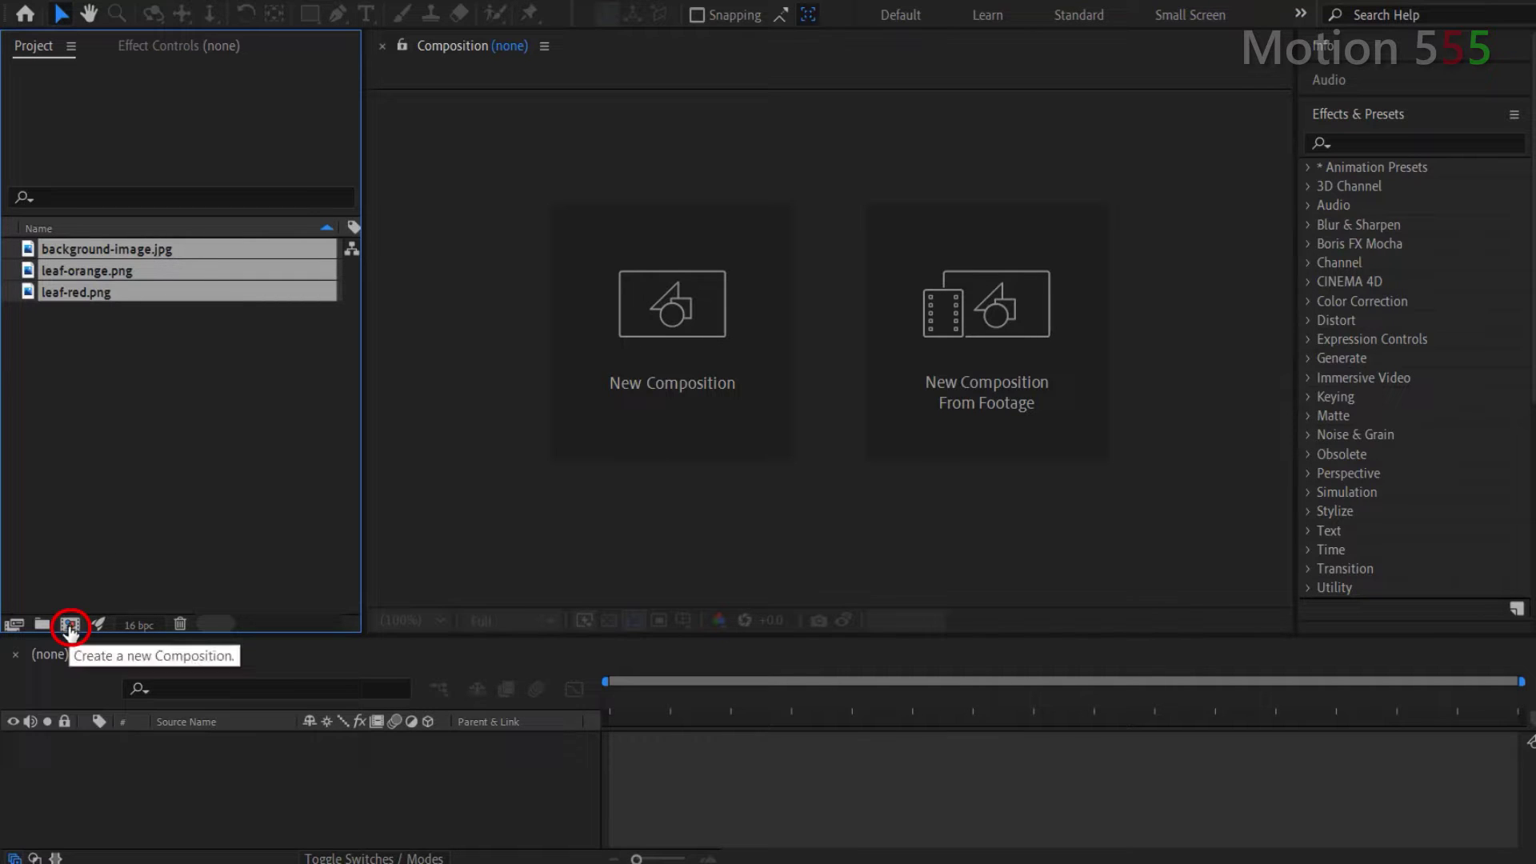
# Create the Autumn Leaves composition from the HDTV 1080 24 preset at 30 fps and 1:00 duration.
pyautogui.click(71, 630)
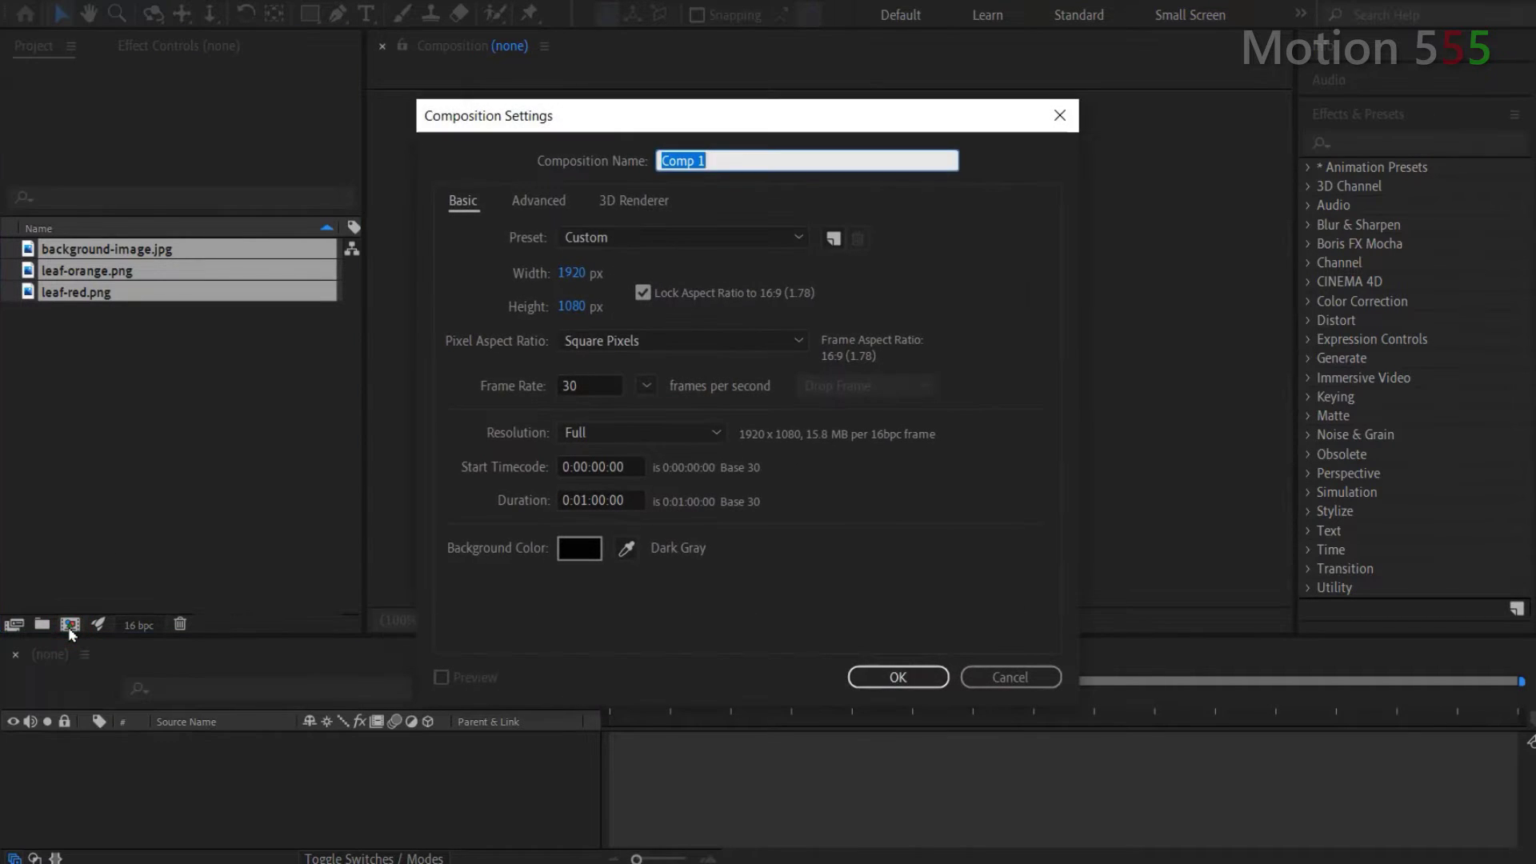
pyautogui.write('Autumn Leaves')
pyautogui.click(801, 238)
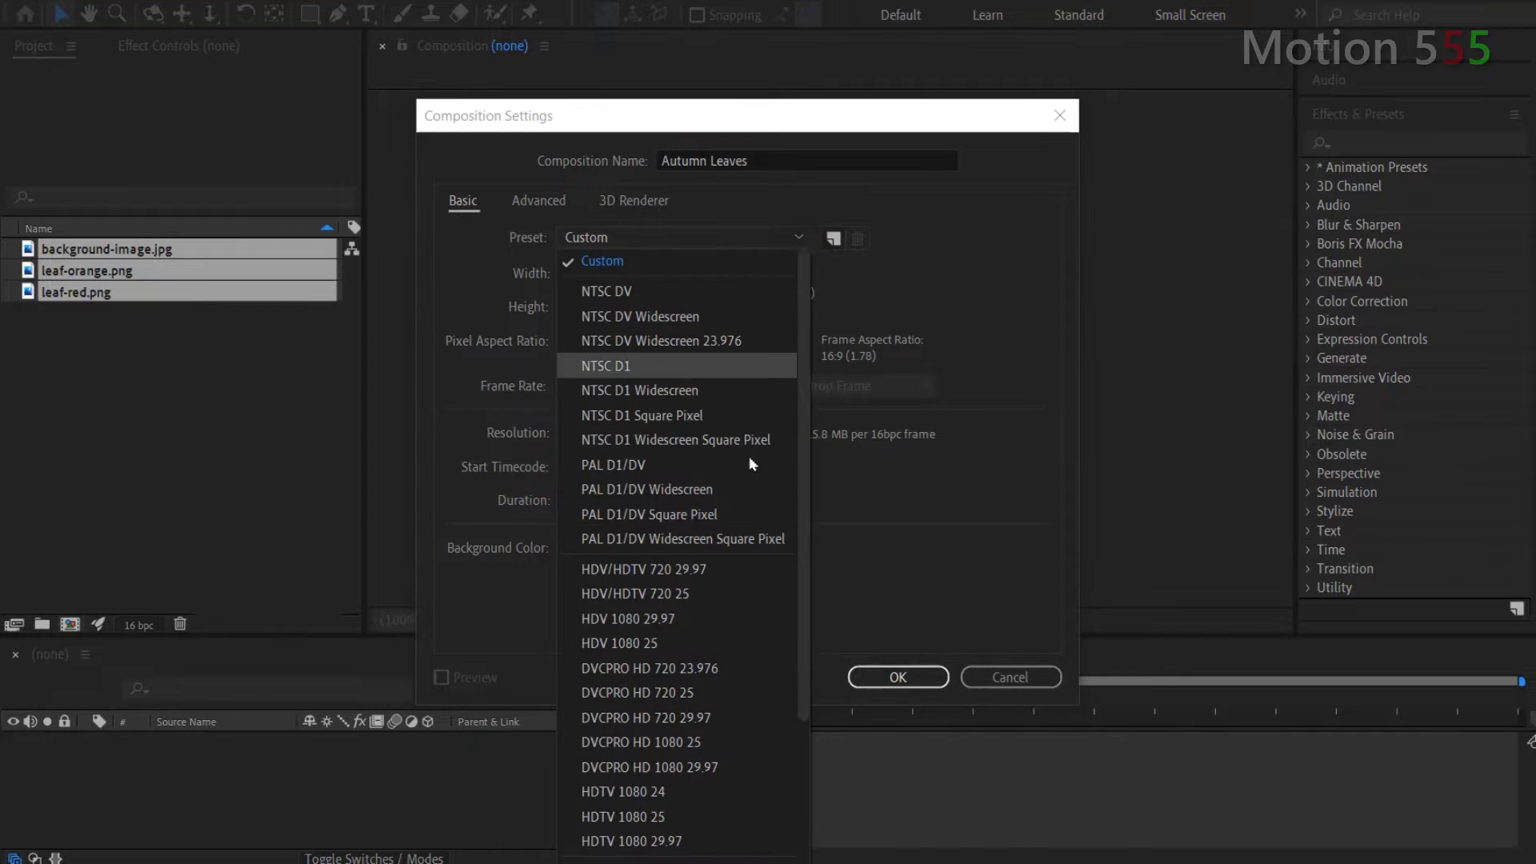
pyautogui.click(651, 792)
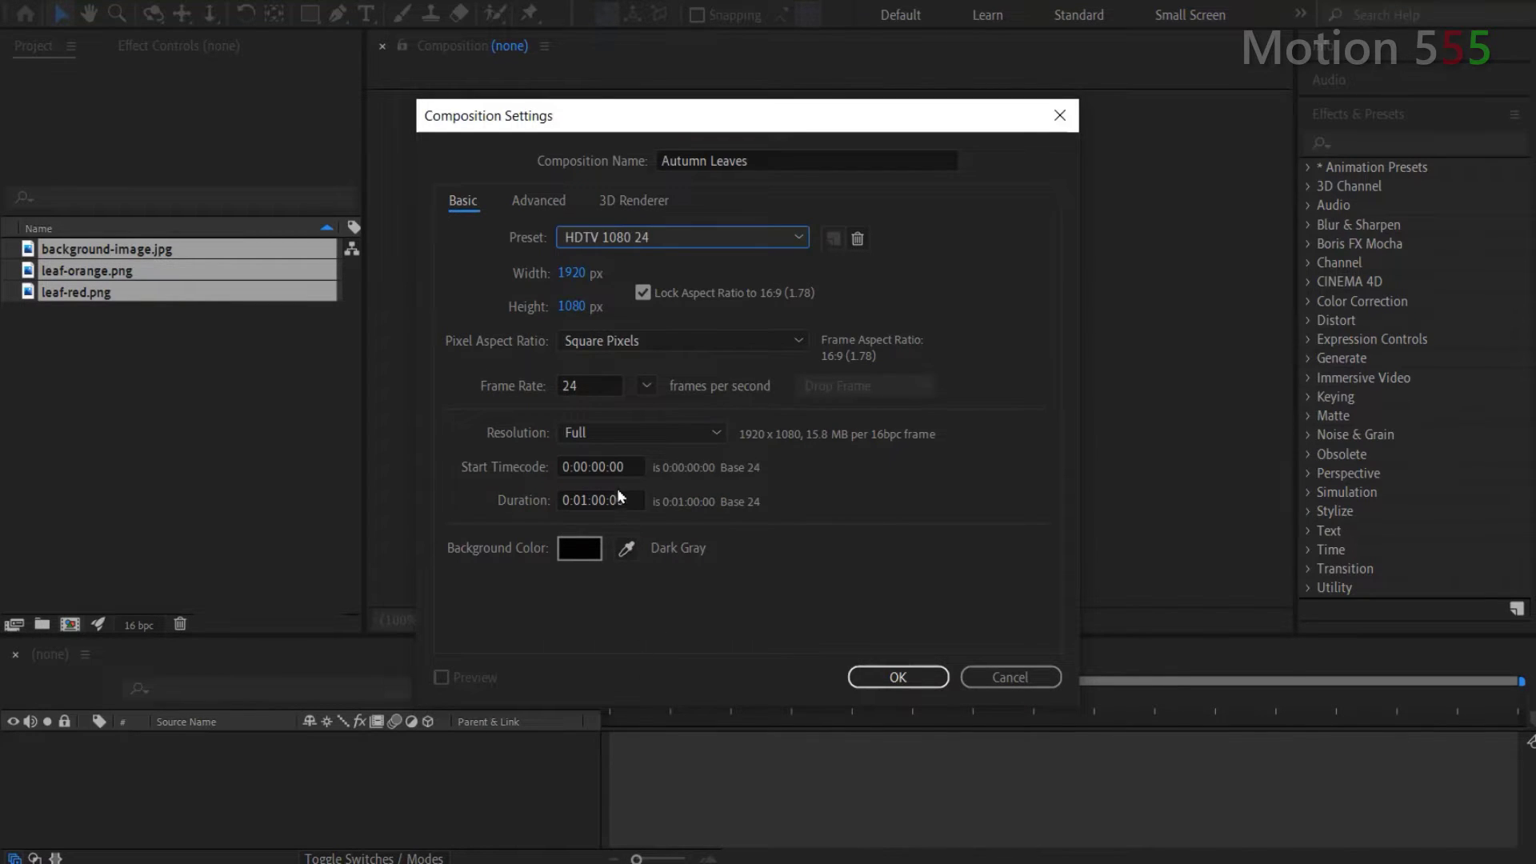
pyautogui.click(597, 385)
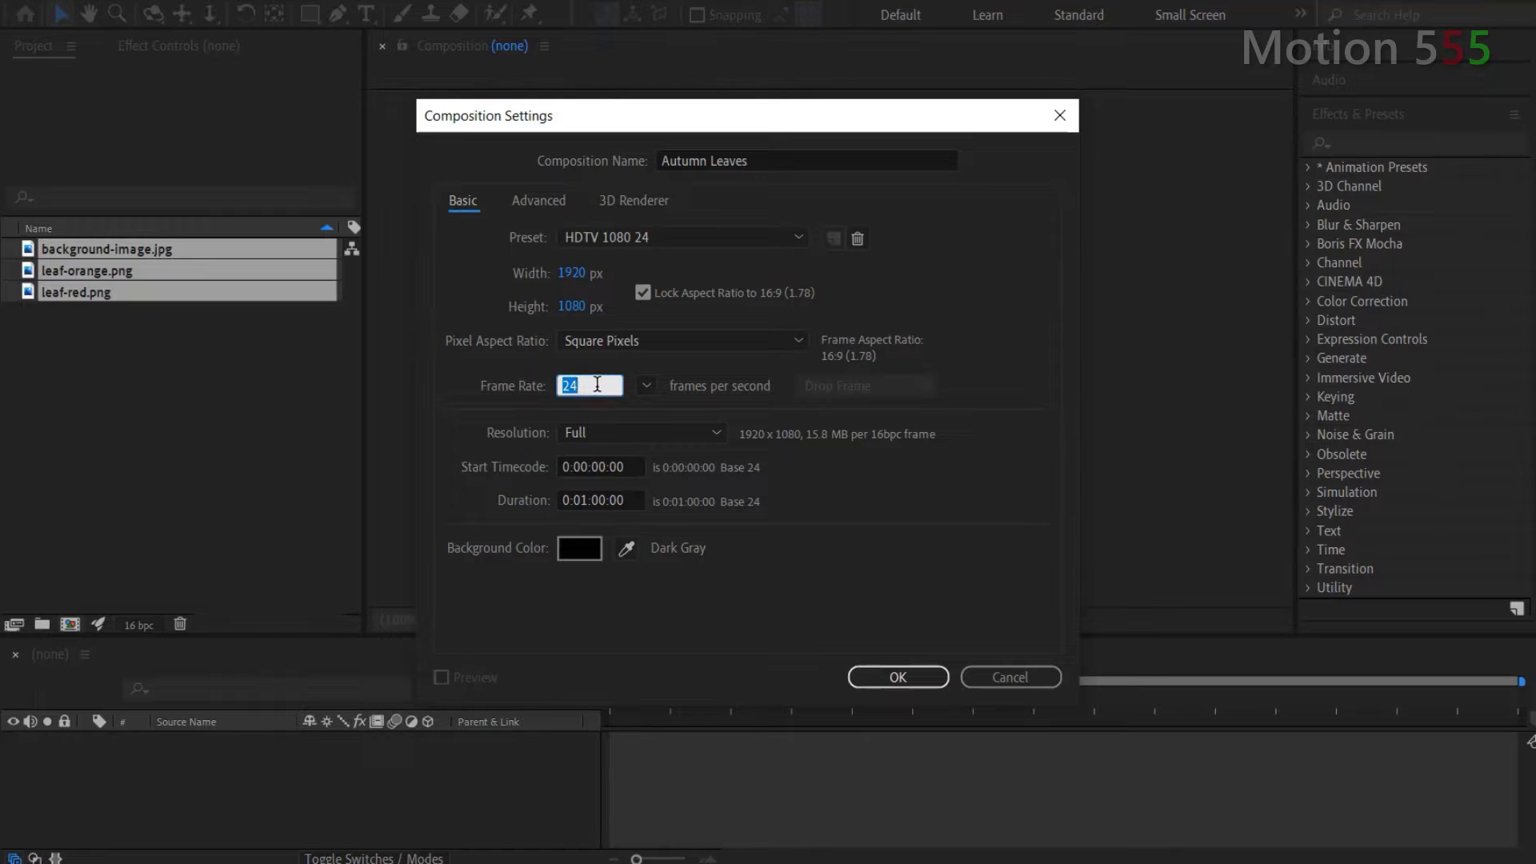
pyautogui.write('30')
pyautogui.click(630, 495)
pyautogui.write('10000')
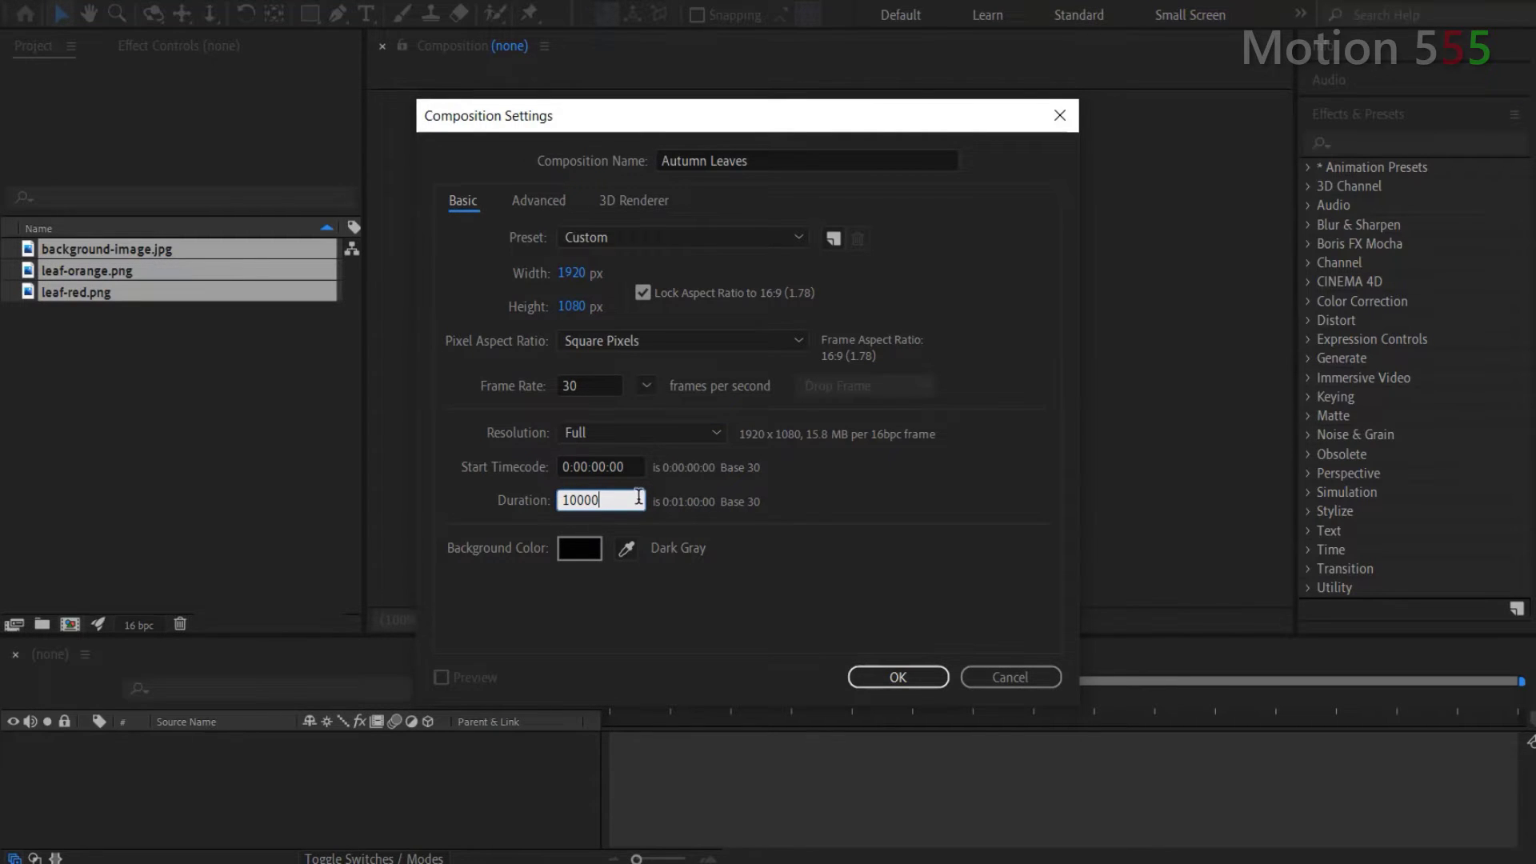
pyautogui.click(802, 503)
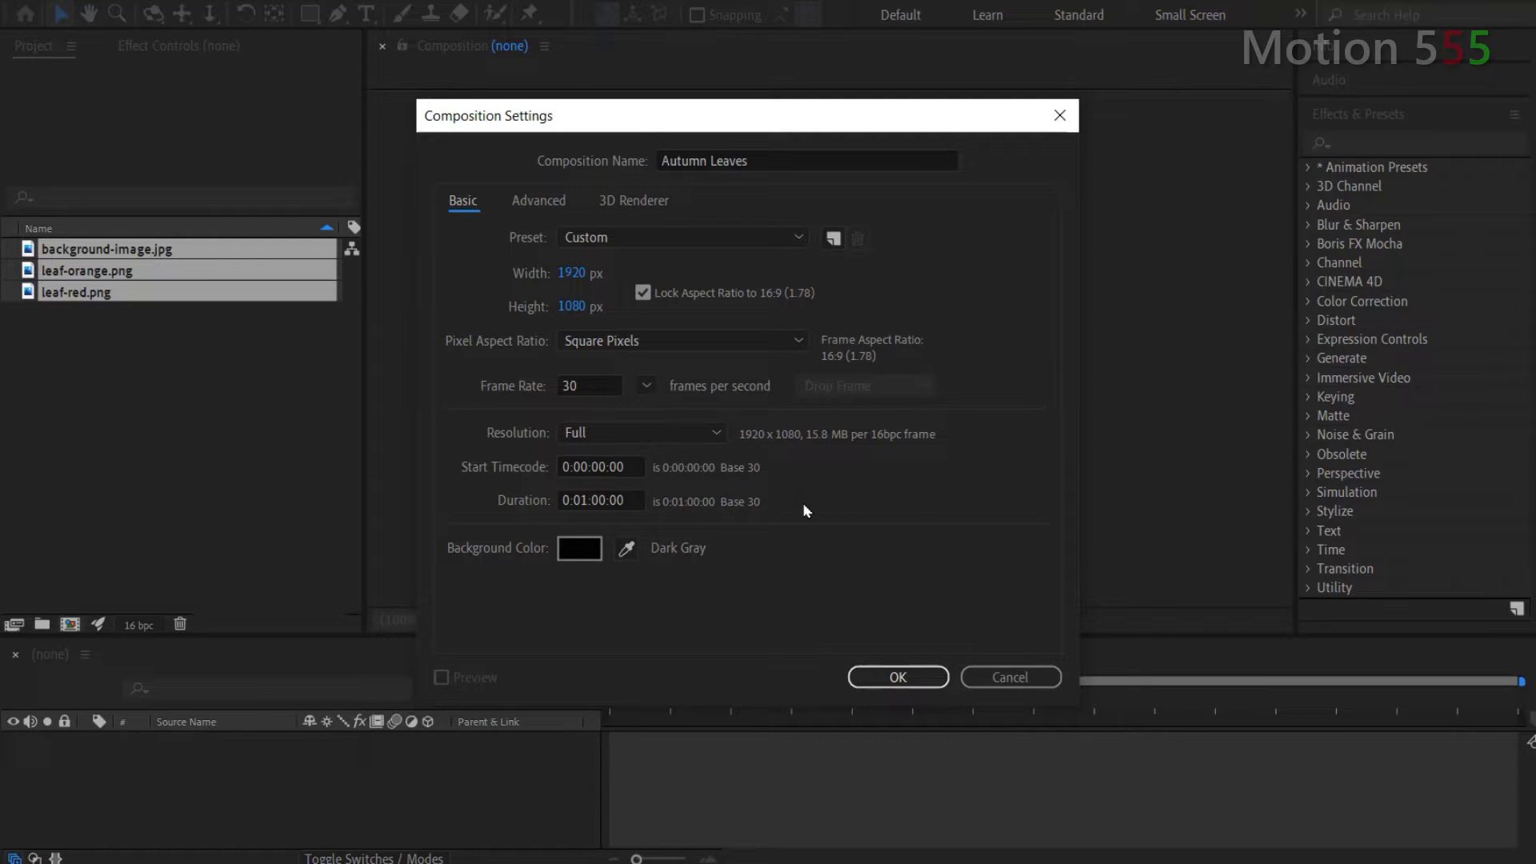
pyautogui.click(885, 676)
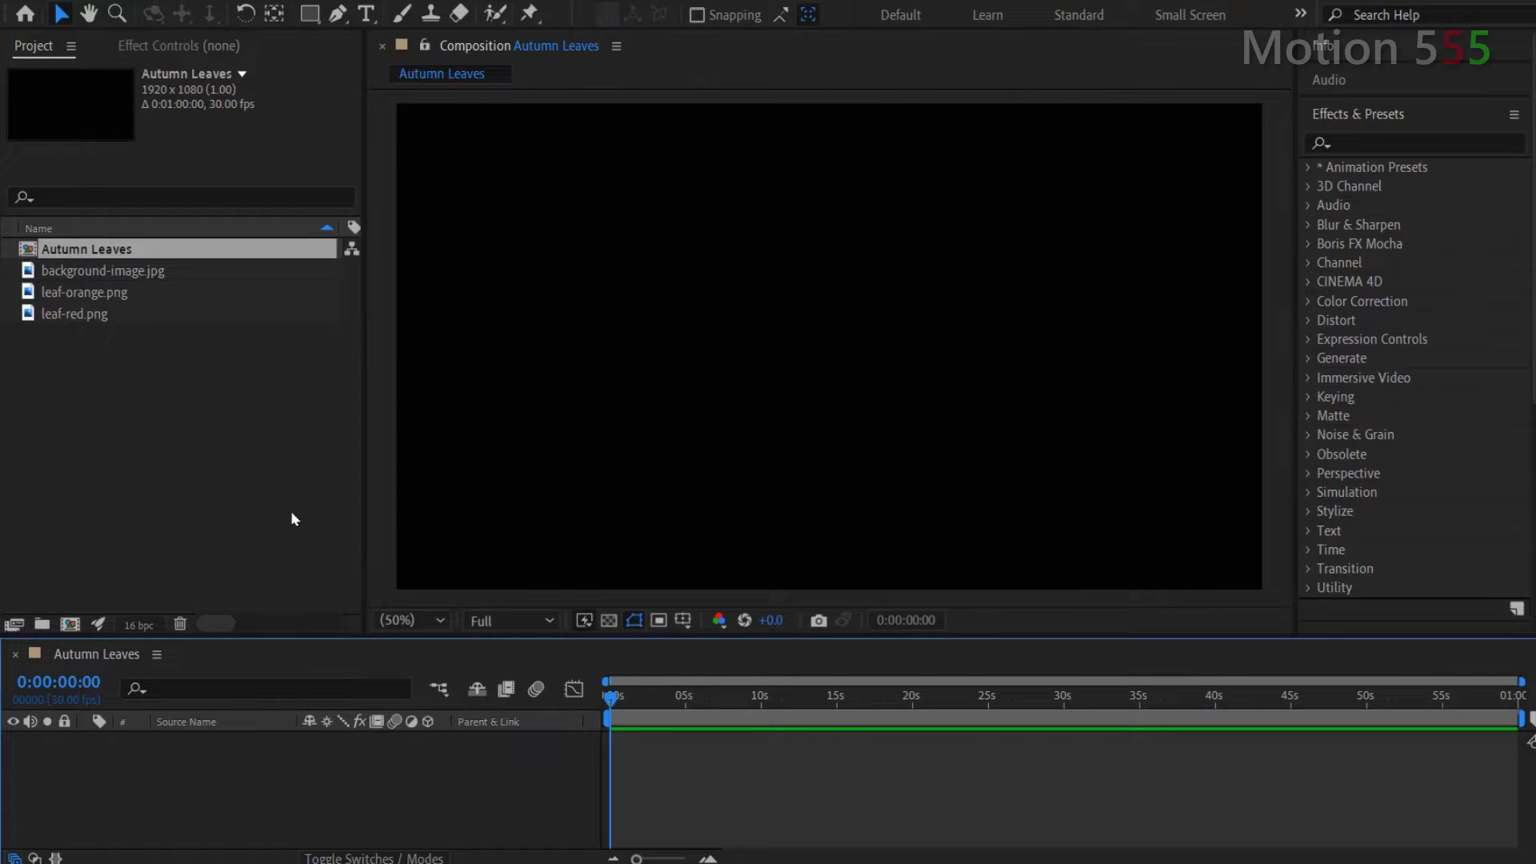
# Add a new black 1920x1080 solid named Effect 1 through the timeline's New > Solid menu.
pyautogui.rightClick(245, 789)
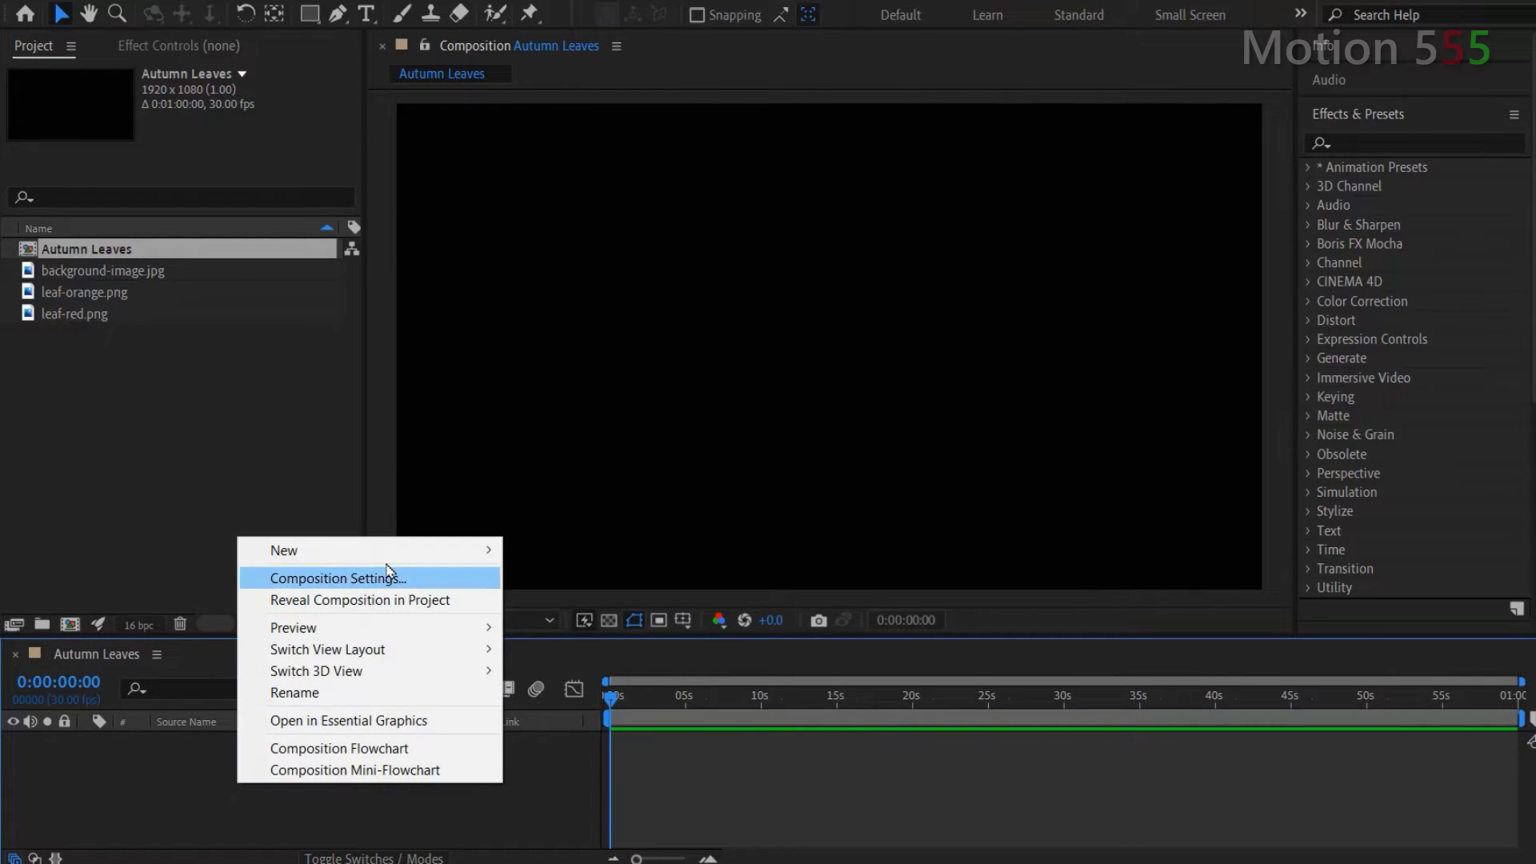
pyautogui.moveTo(400, 548)
pyautogui.click(551, 599)
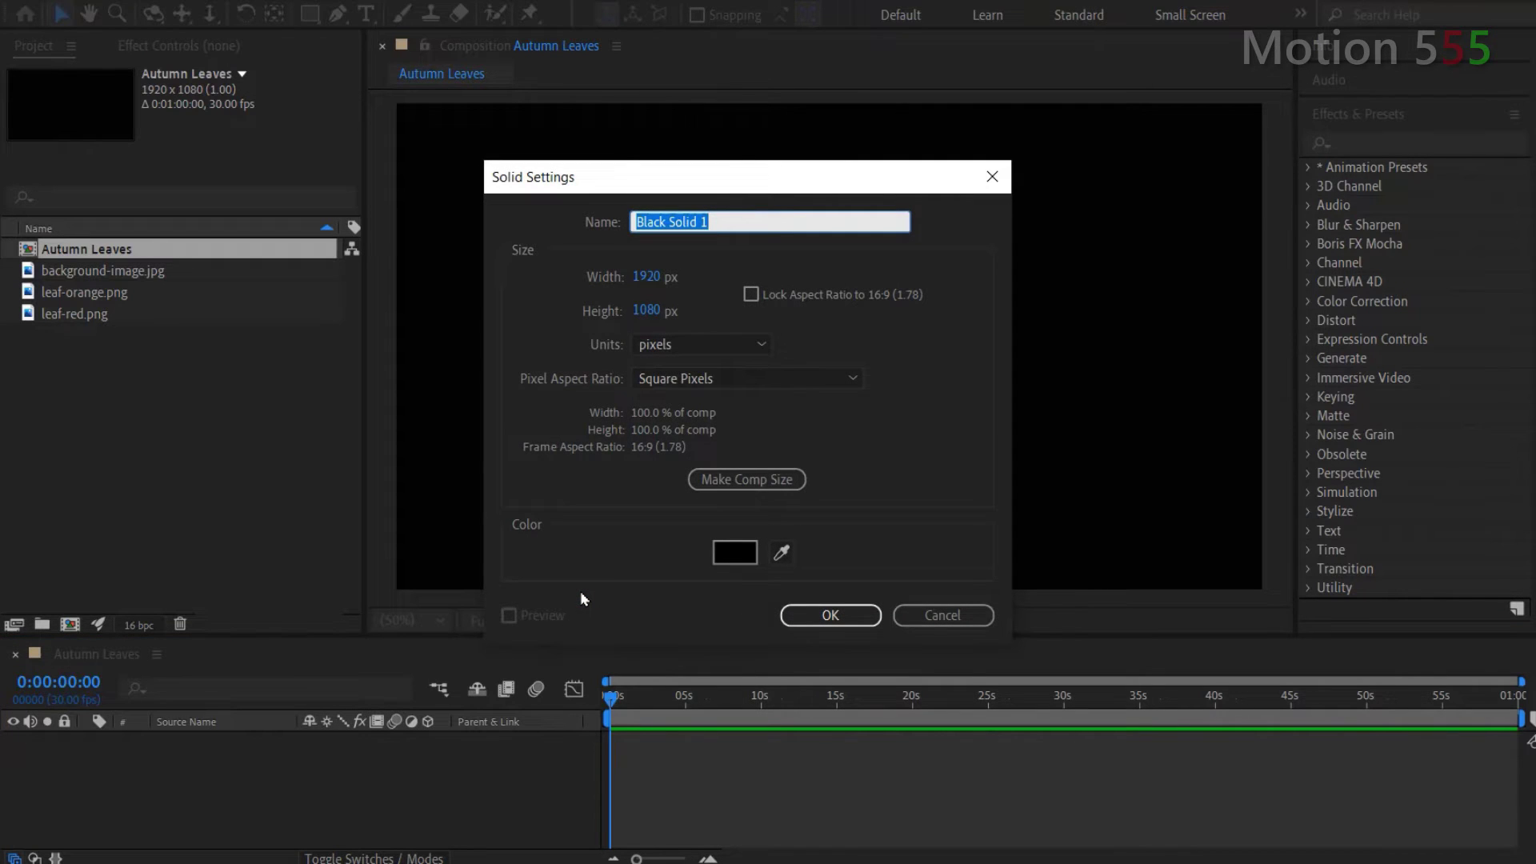
pyautogui.write('Effect 1')
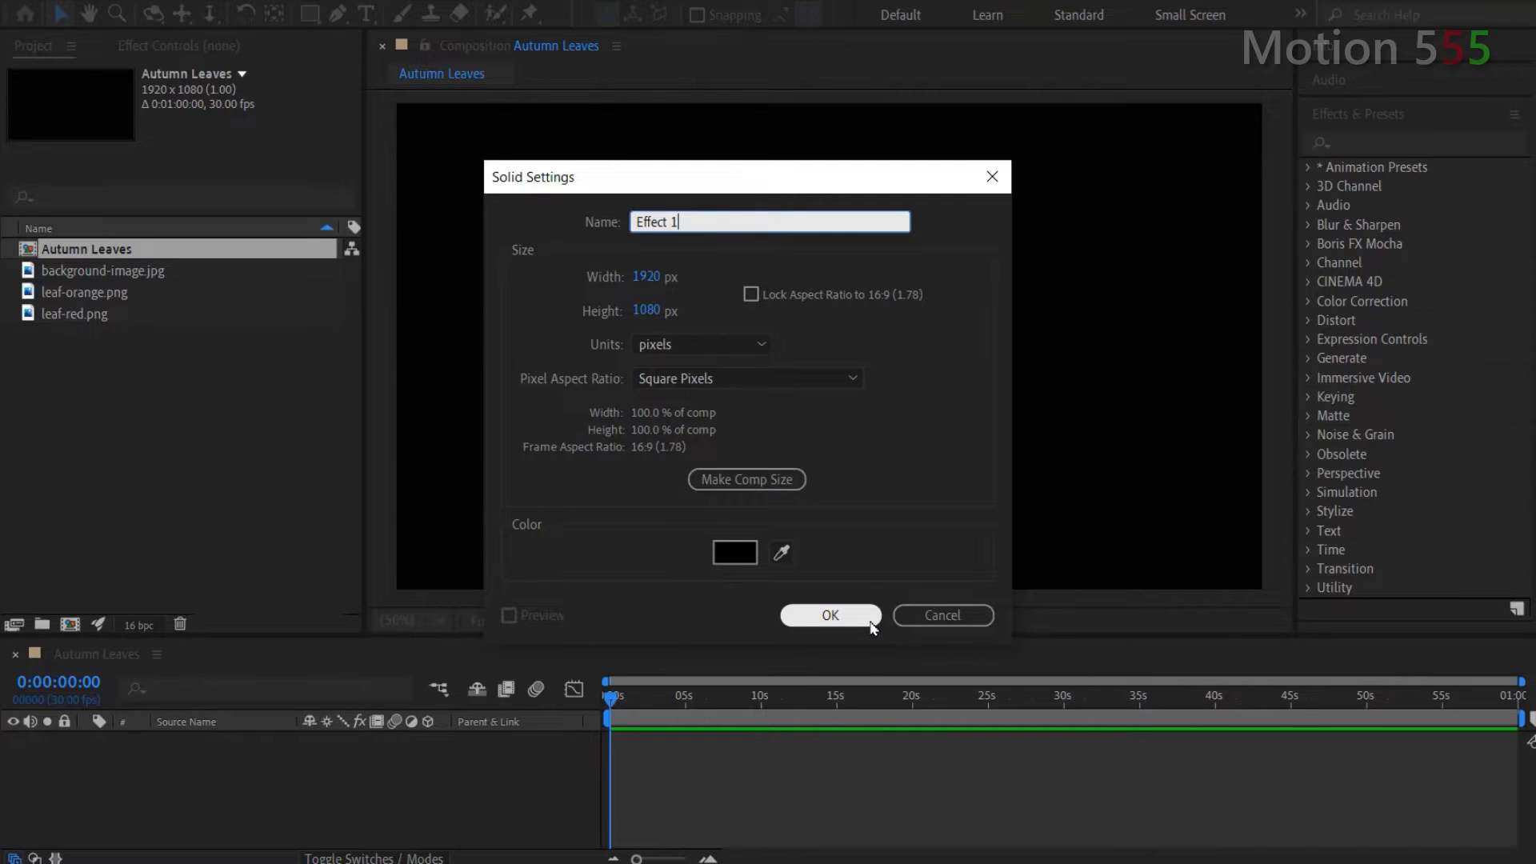
pyautogui.click(830, 615)
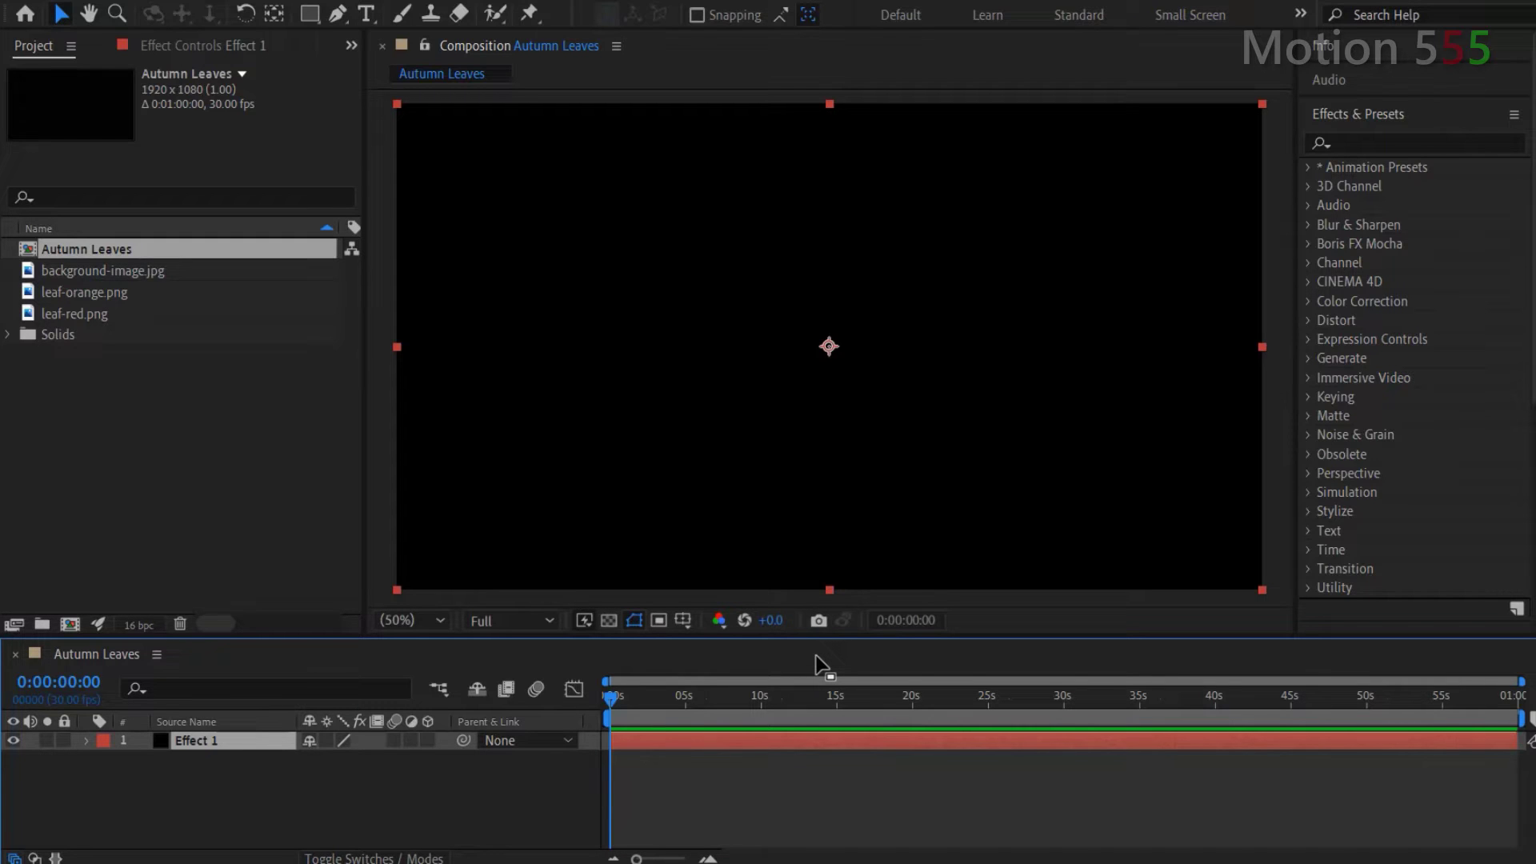
# Search 'cc par' in Effects & Presets and apply CC Particle World to Effect 1.
pyautogui.click(1376, 144)
pyautogui.write('cc par')
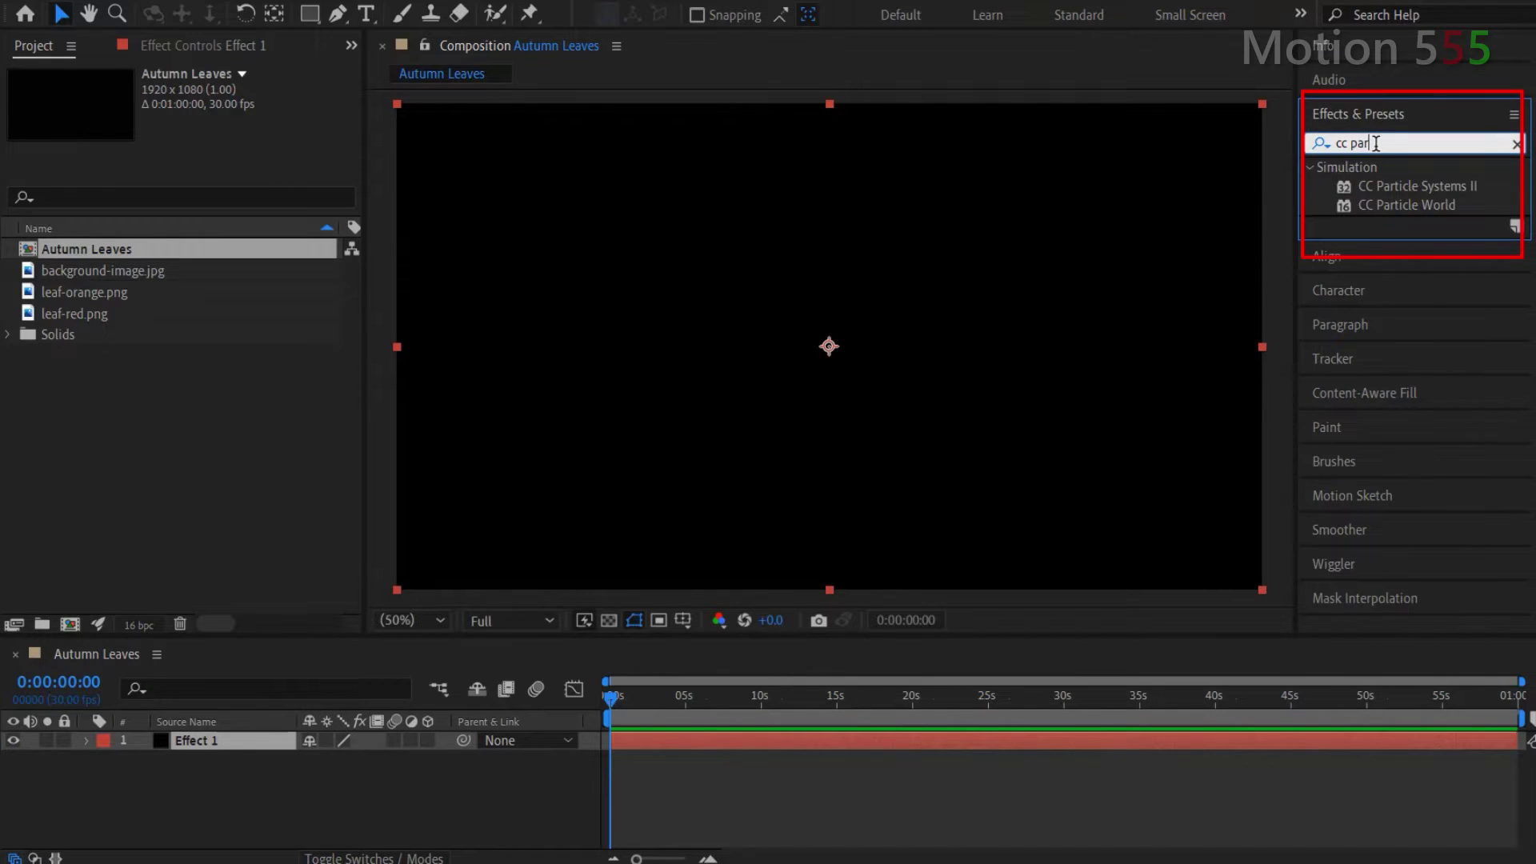
pyautogui.doubleClick(1428, 206)
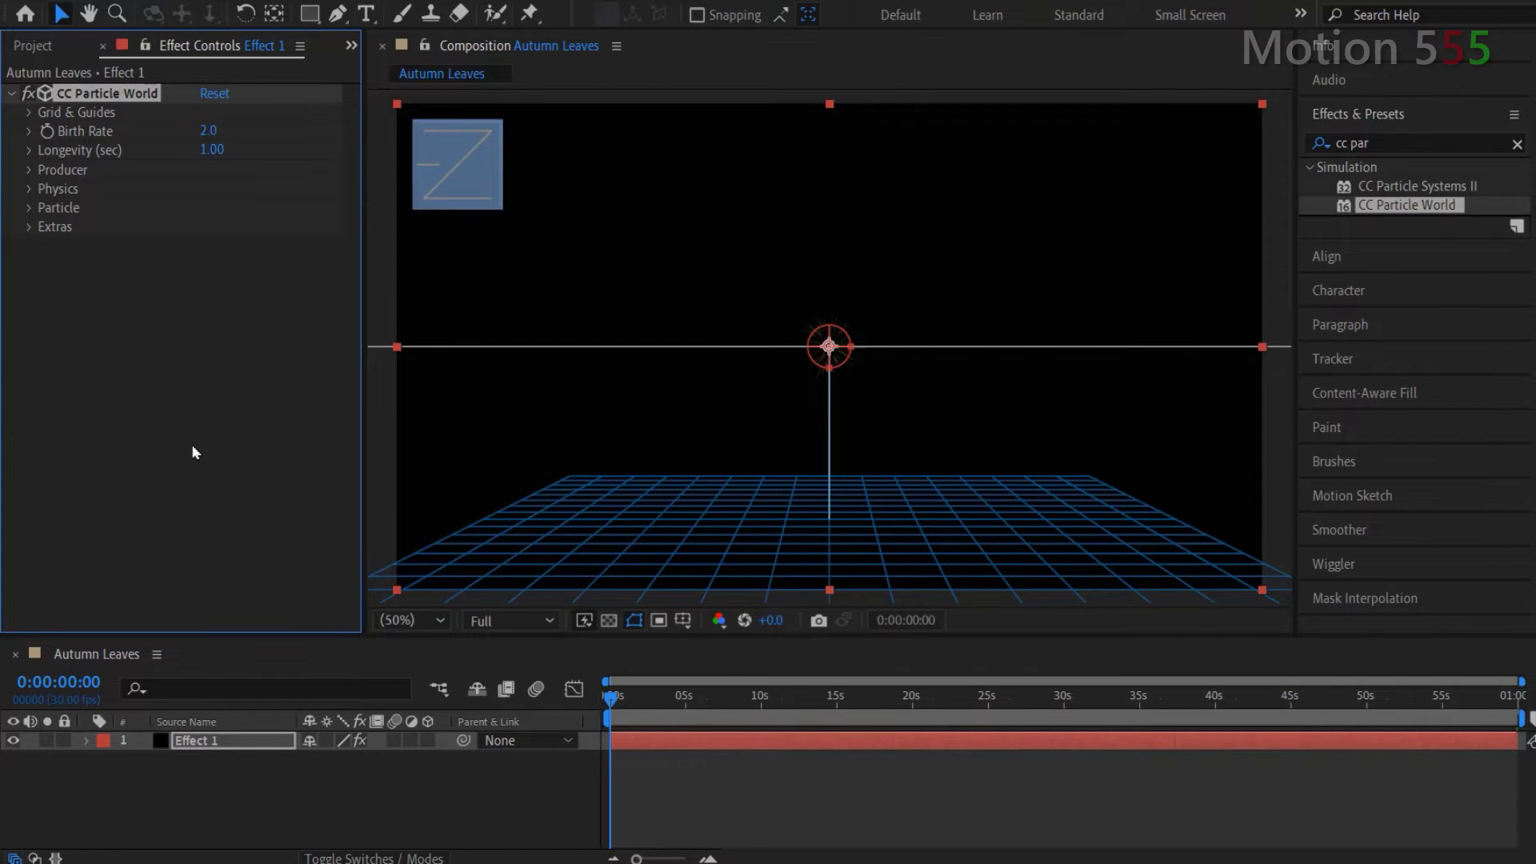
# Place leaf-orange.png and leaf-red.png in the timeline above Effect 1 and hide both layers.
pyautogui.click(34, 47)
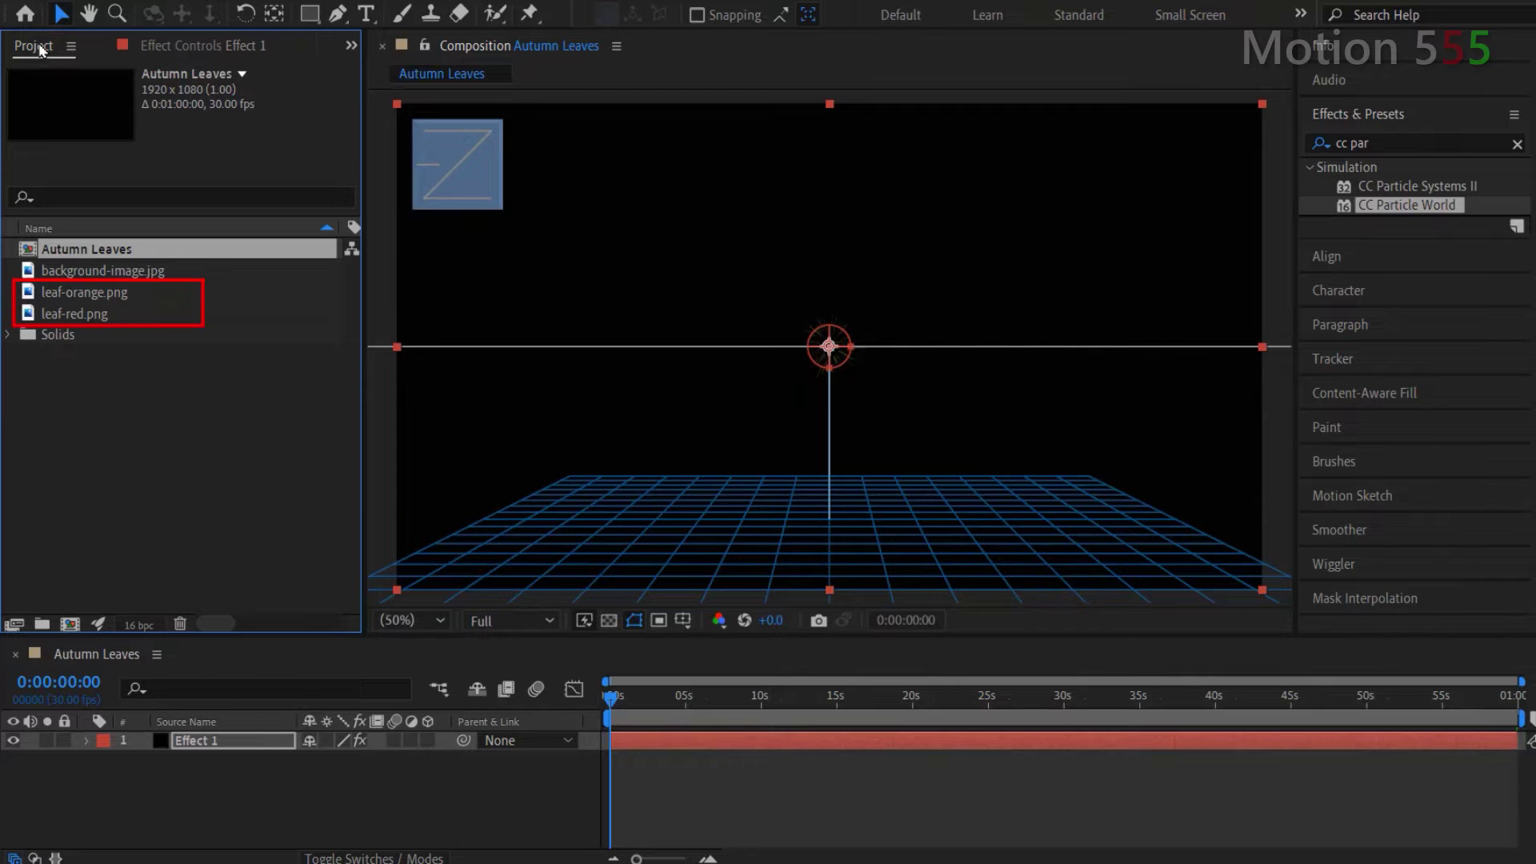
pyautogui.click(121, 296)
pyautogui.keyDown('shift'); pyautogui.click(111, 318); pyautogui.keyUp('shift')
pyautogui.moveTo(150, 295); pyautogui.dragTo(194, 732)
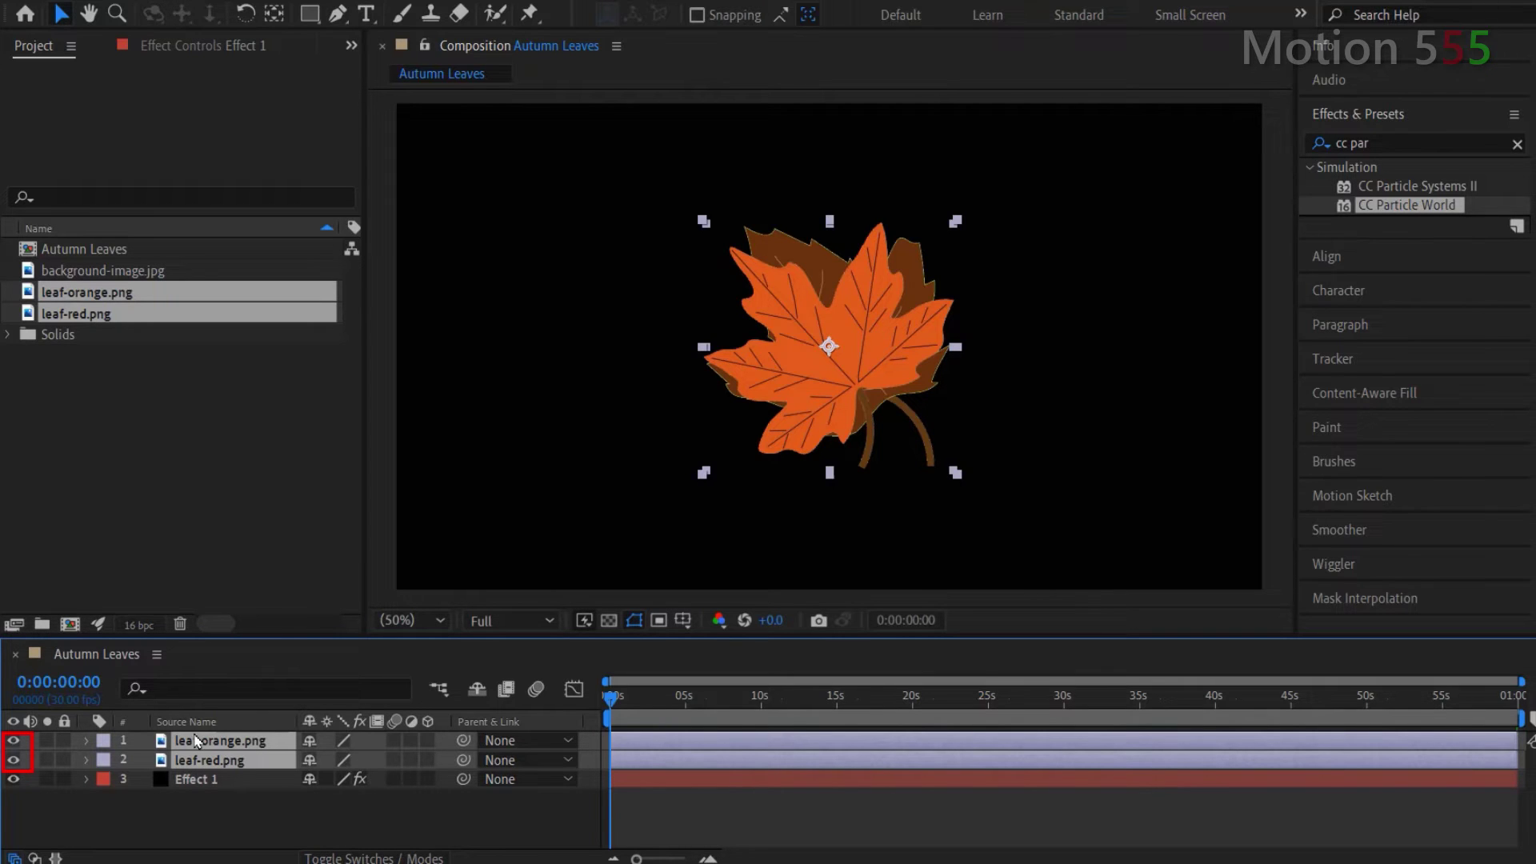
pyautogui.click(14, 743)
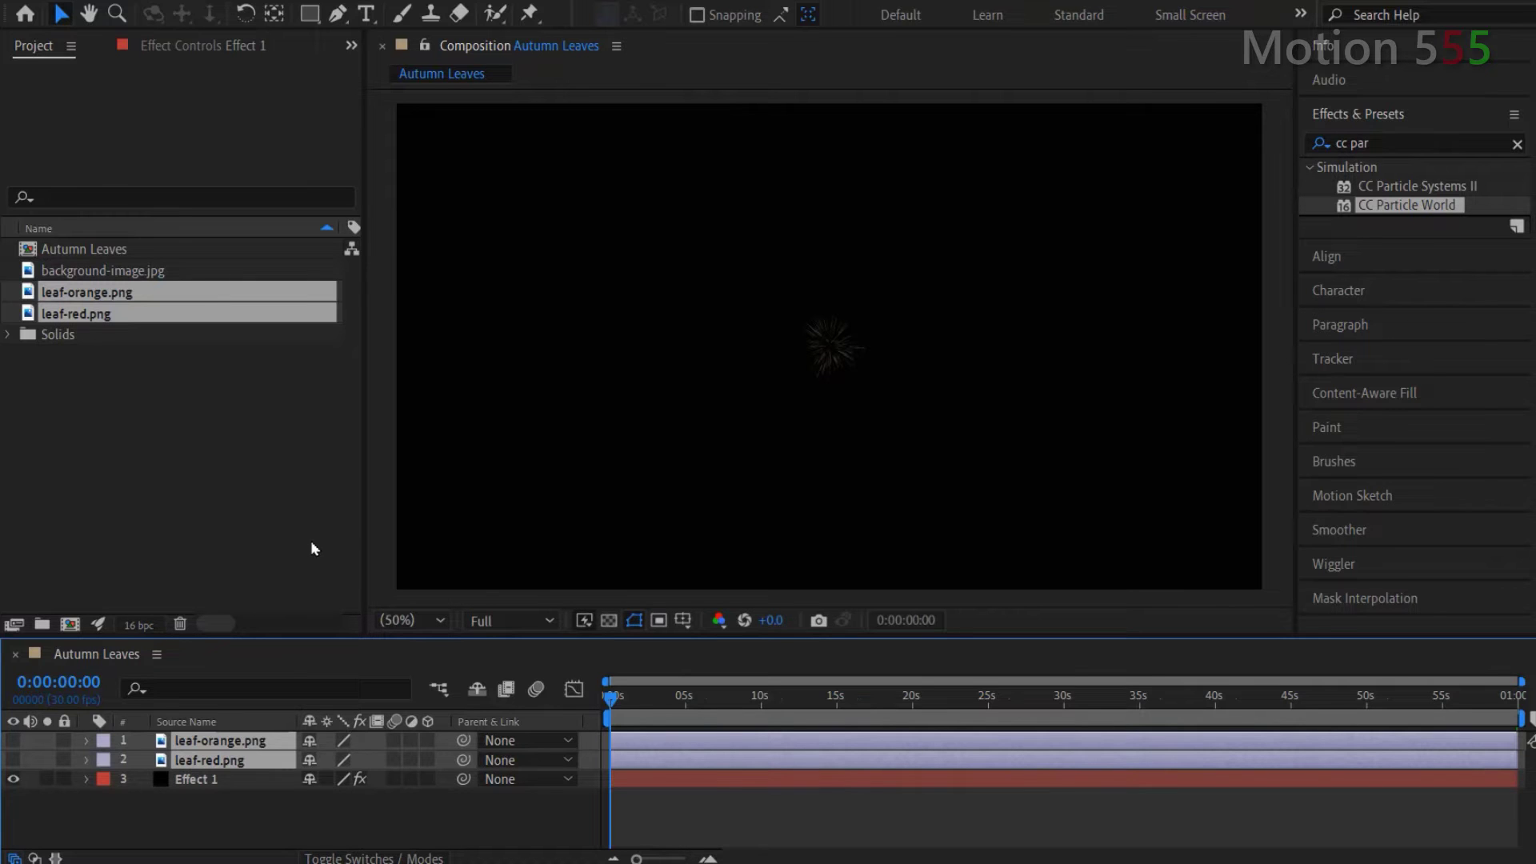
# Set the CC Particle World Birth Rate to 0.2 and Longevity to 10.
pyautogui.click(209, 779)
pyautogui.click(195, 52)
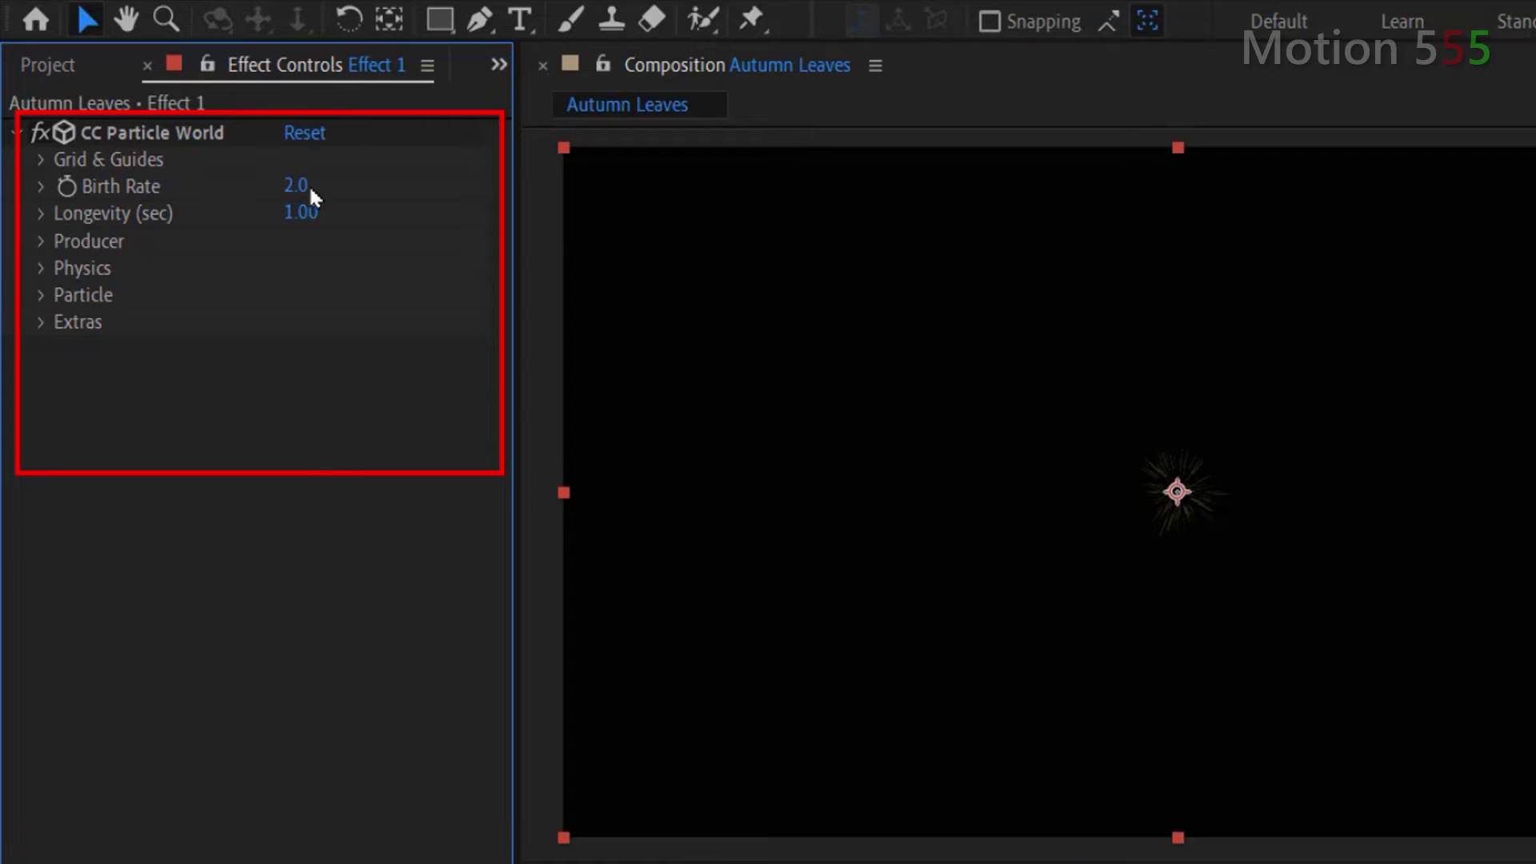
pyautogui.click(303, 189)
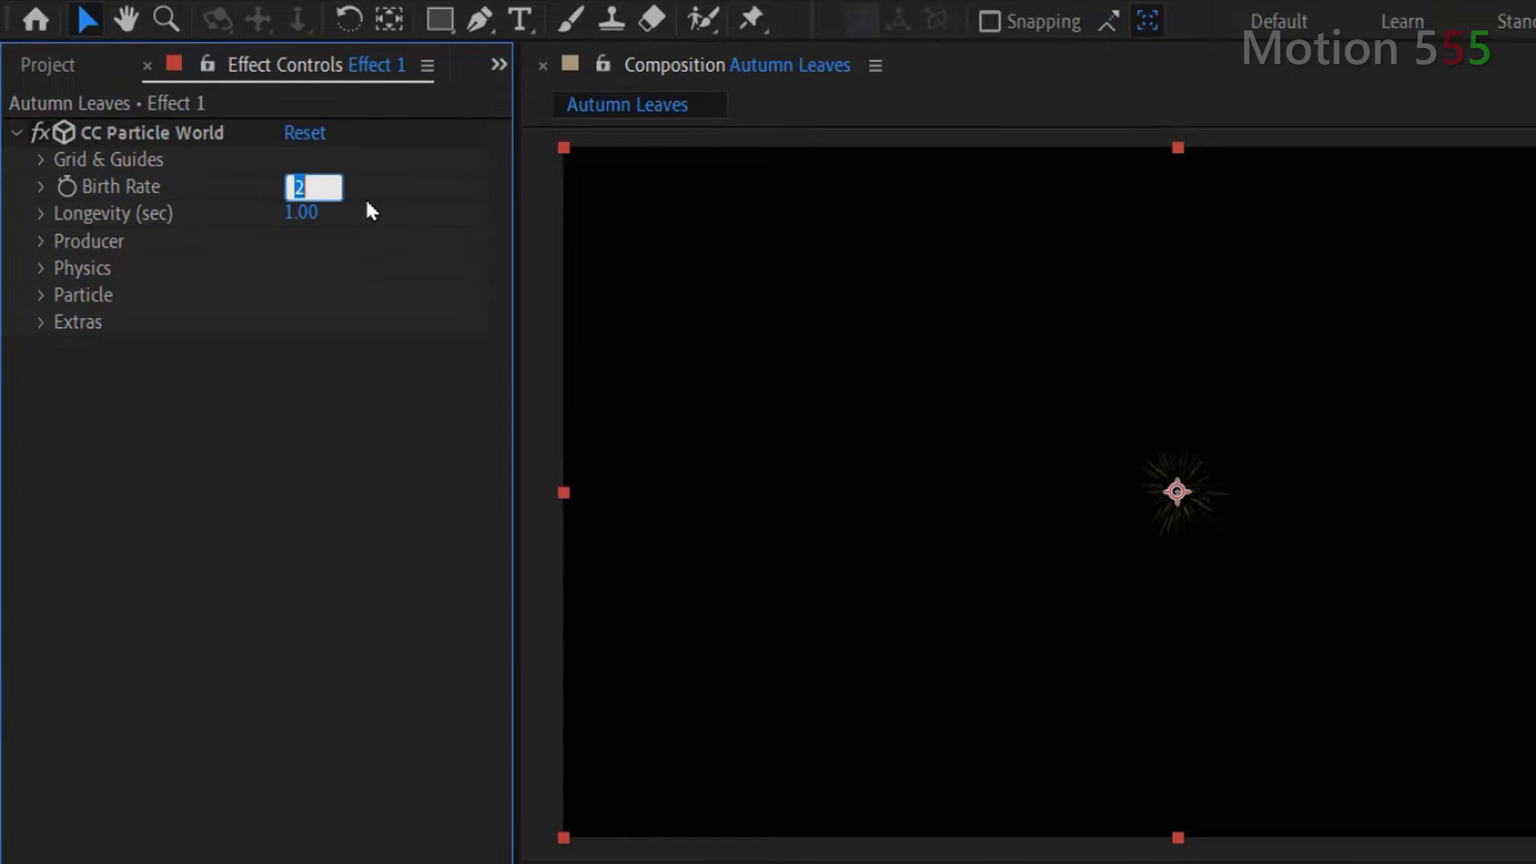
pyautogui.write('0.2')
pyautogui.press('Return')
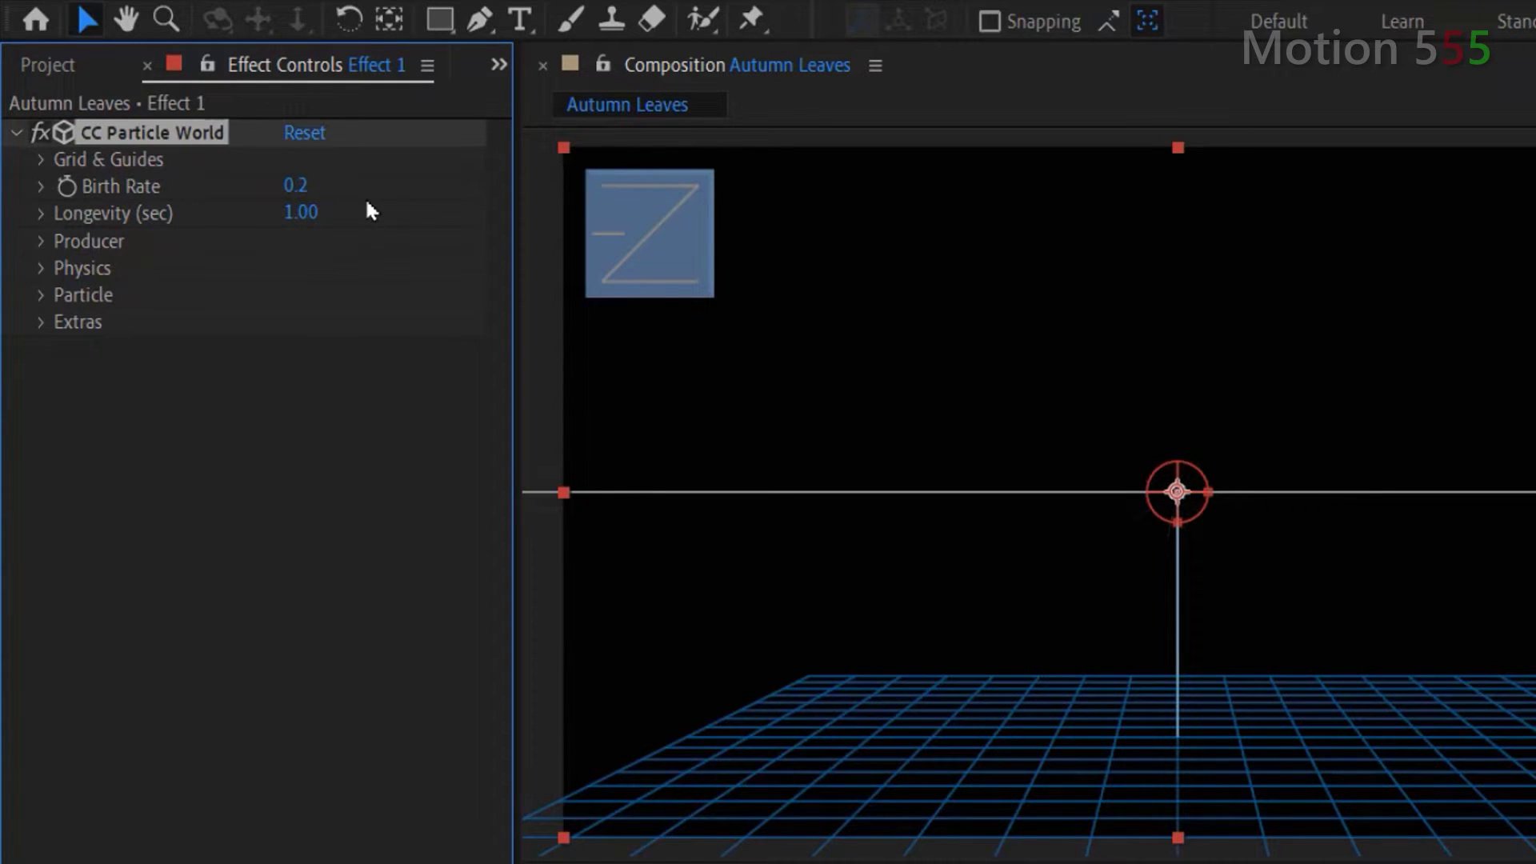
pyautogui.click(303, 213)
pyautogui.write('10')
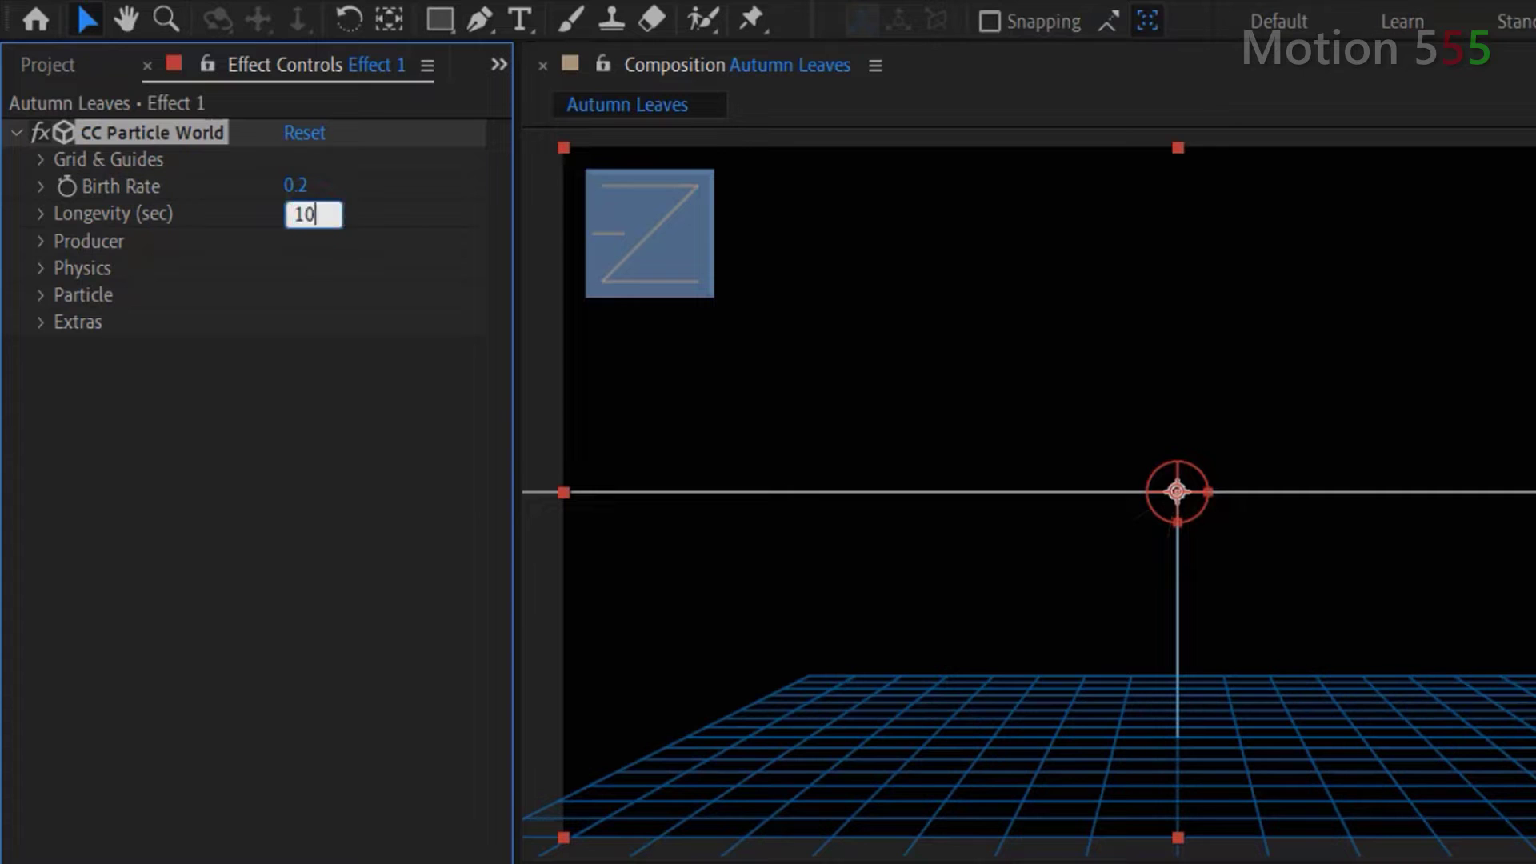
pyautogui.press('Return')
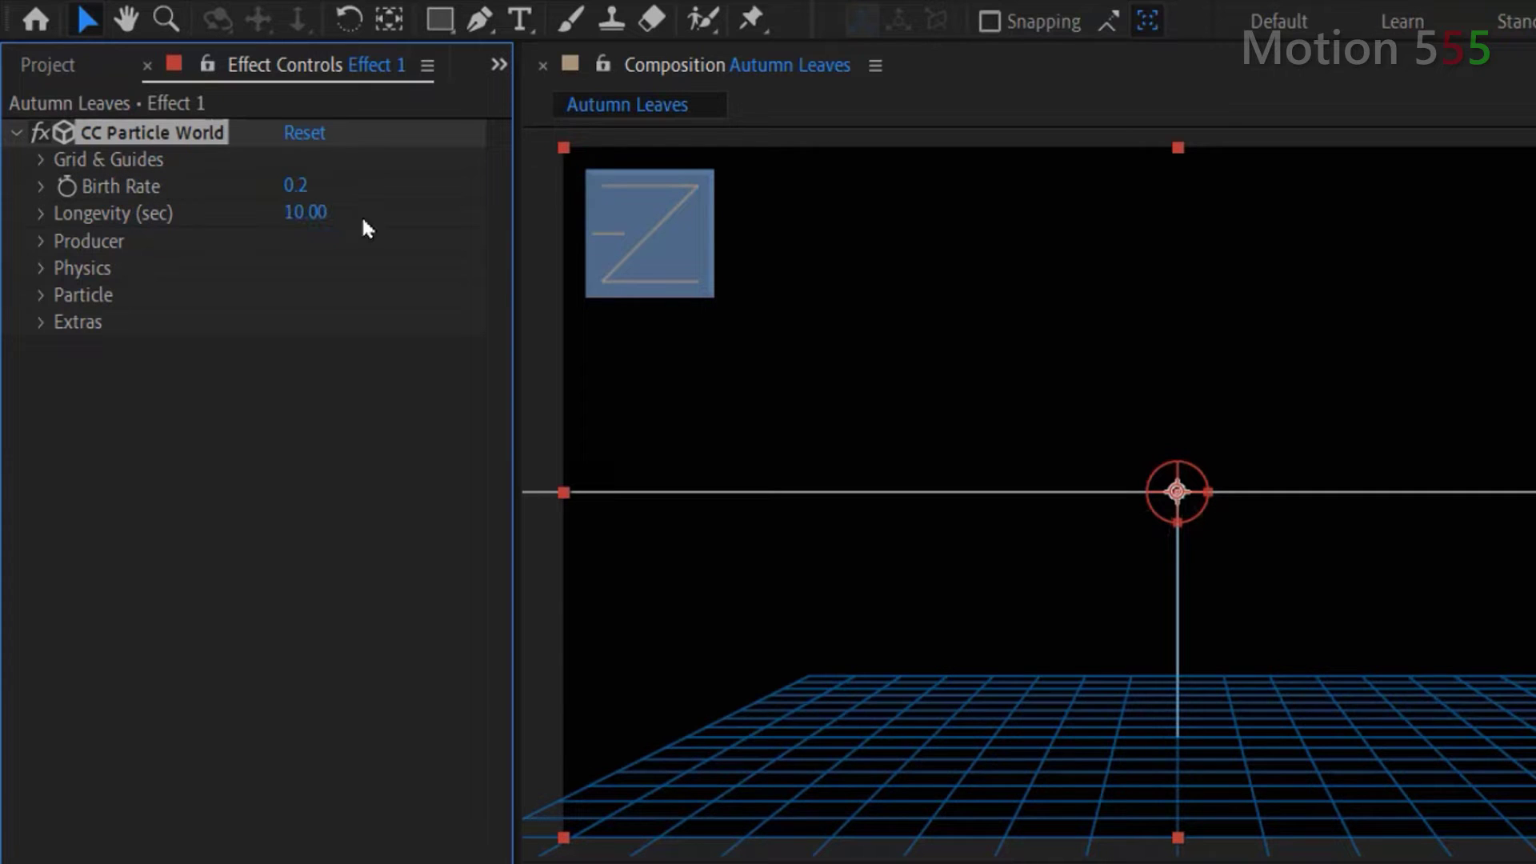
# Set the Producer to Radius Y and Z 0, Position Y -0.50, and Radius X 4.
pyautogui.click(41, 246)
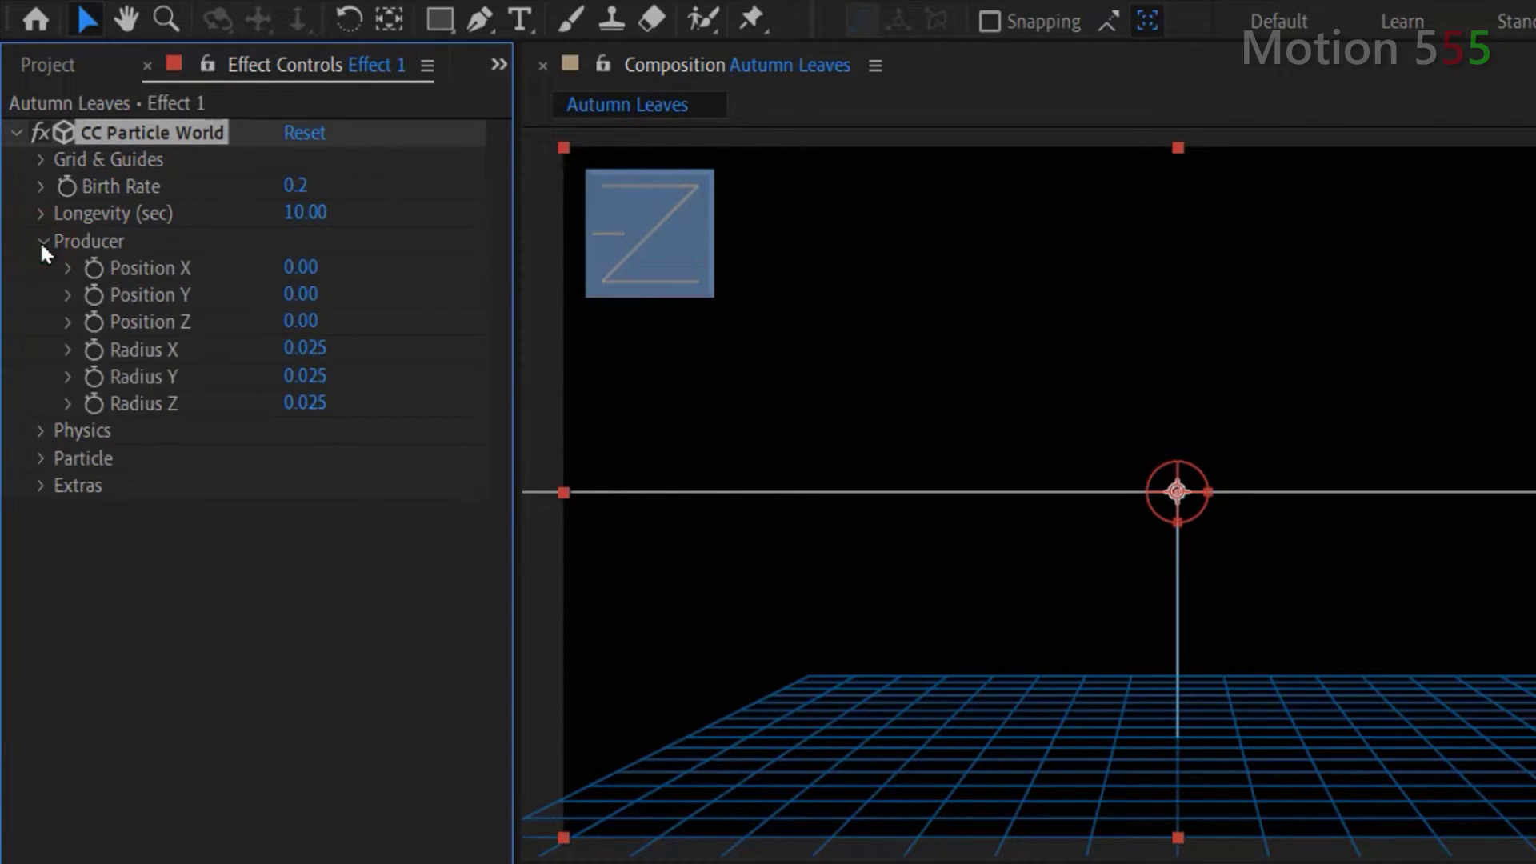
pyautogui.click(308, 348)
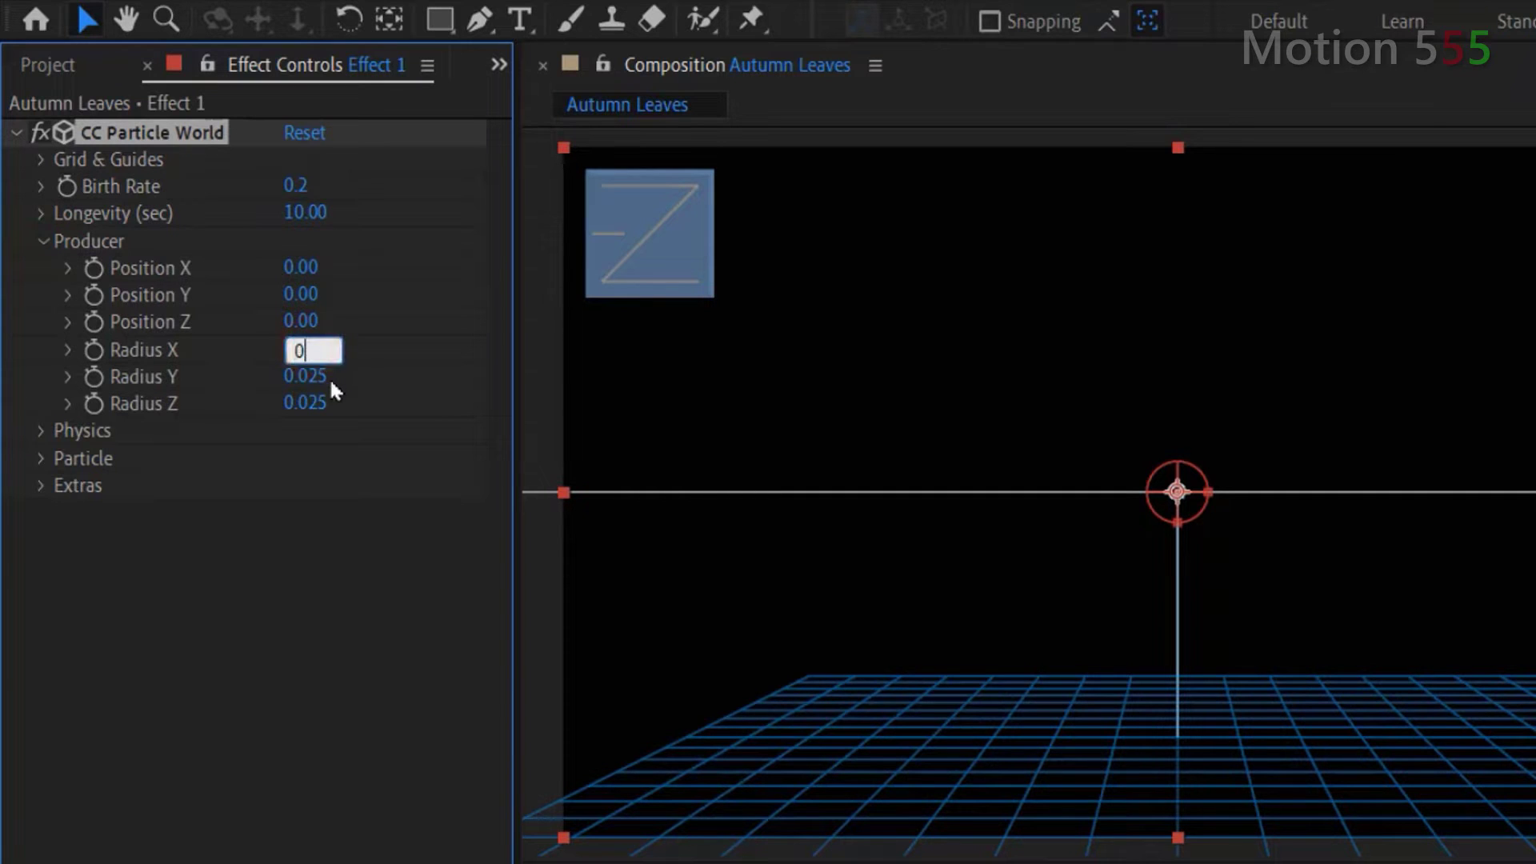
pyautogui.click(329, 377)
pyautogui.write('0')
pyautogui.click(328, 411)
pyautogui.write('0')
pyautogui.click(327, 527)
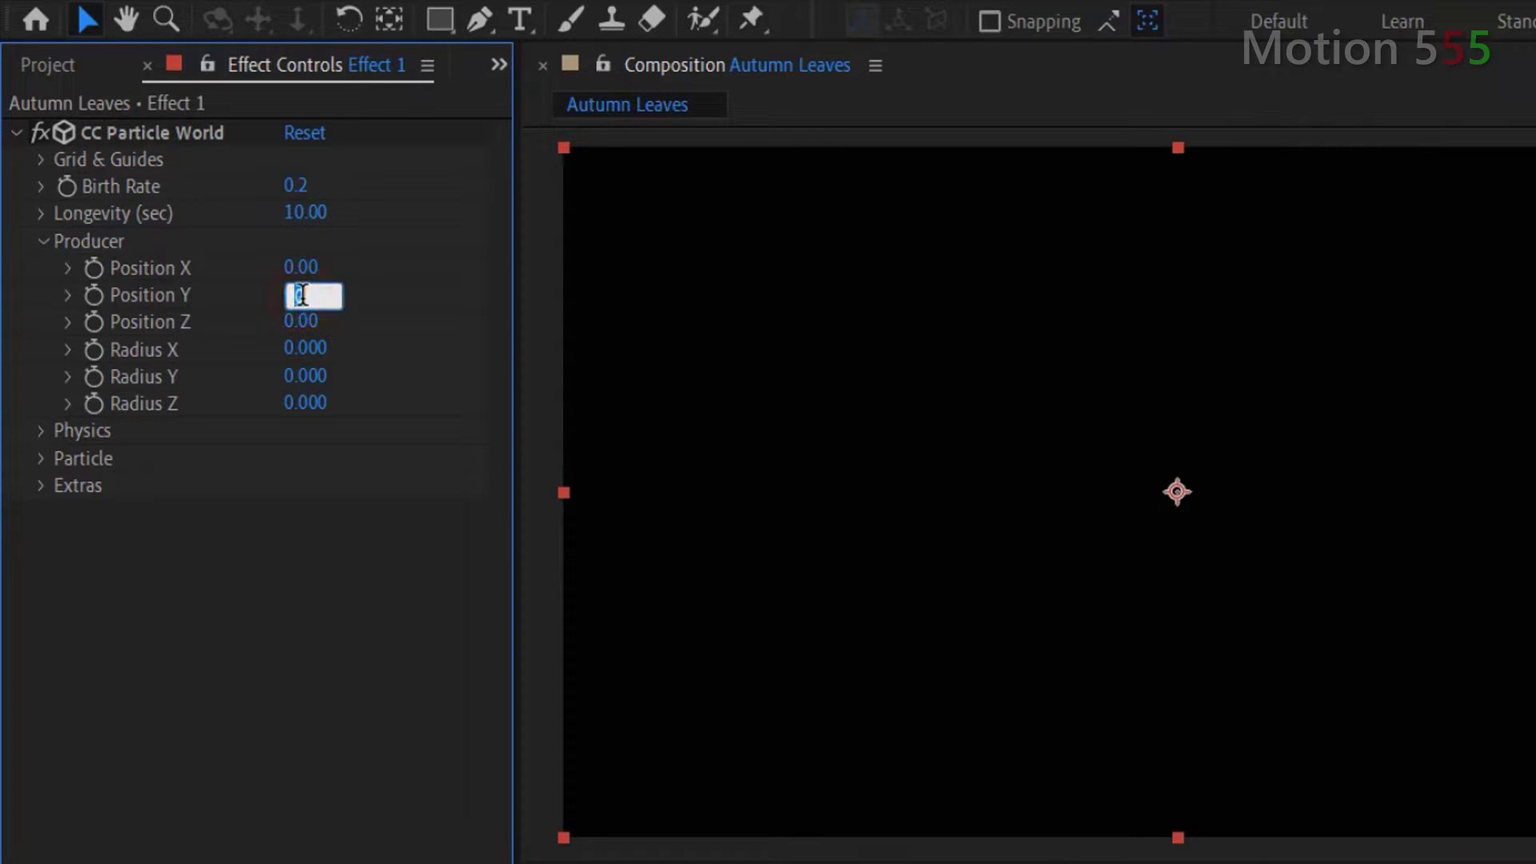
pyautogui.write('-0.5')
pyautogui.press('Return')
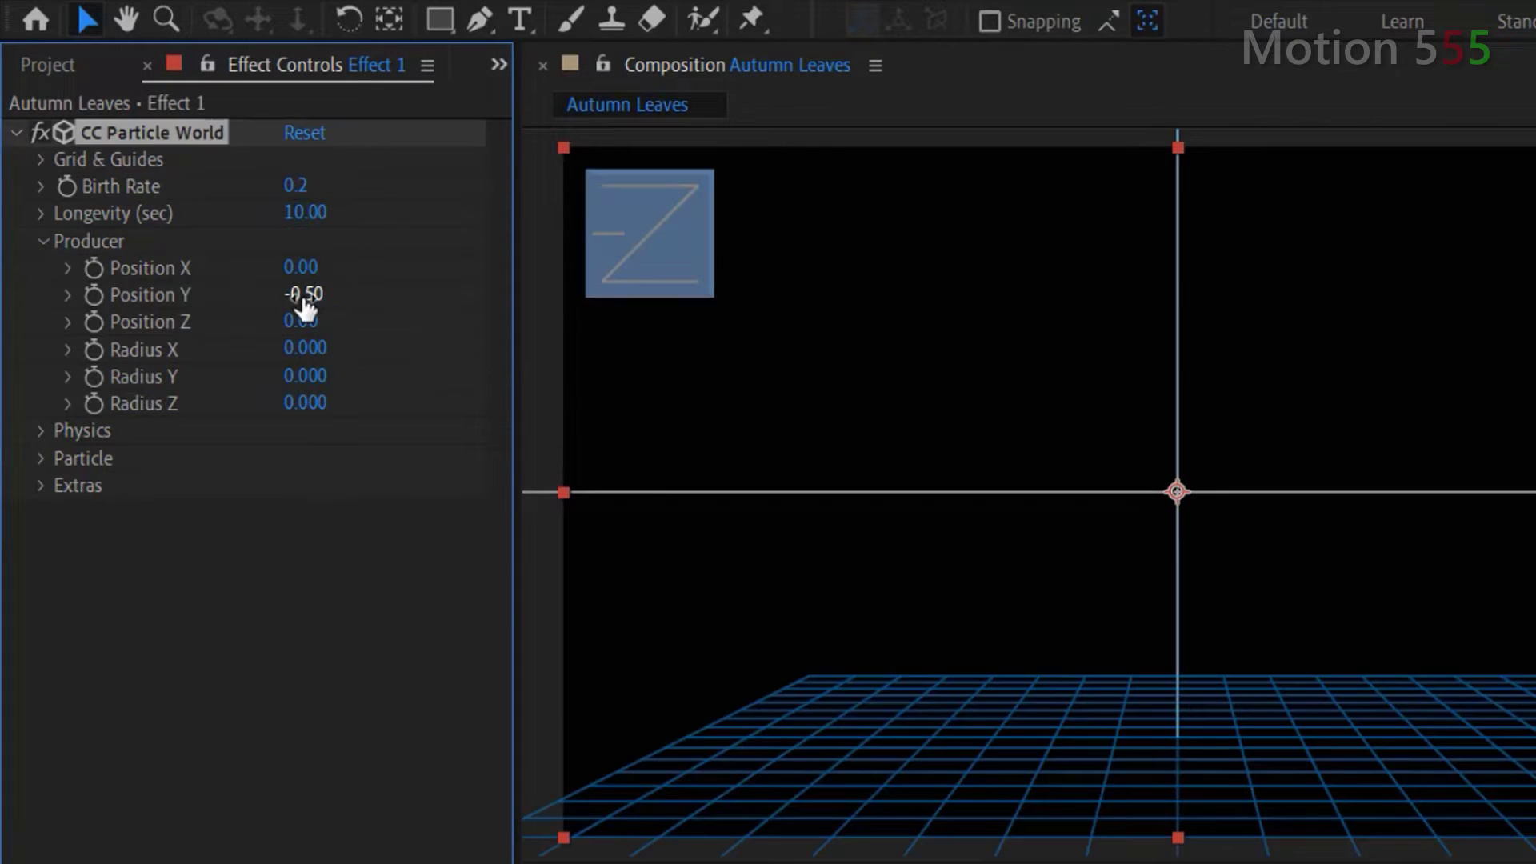
pyautogui.click(310, 351)
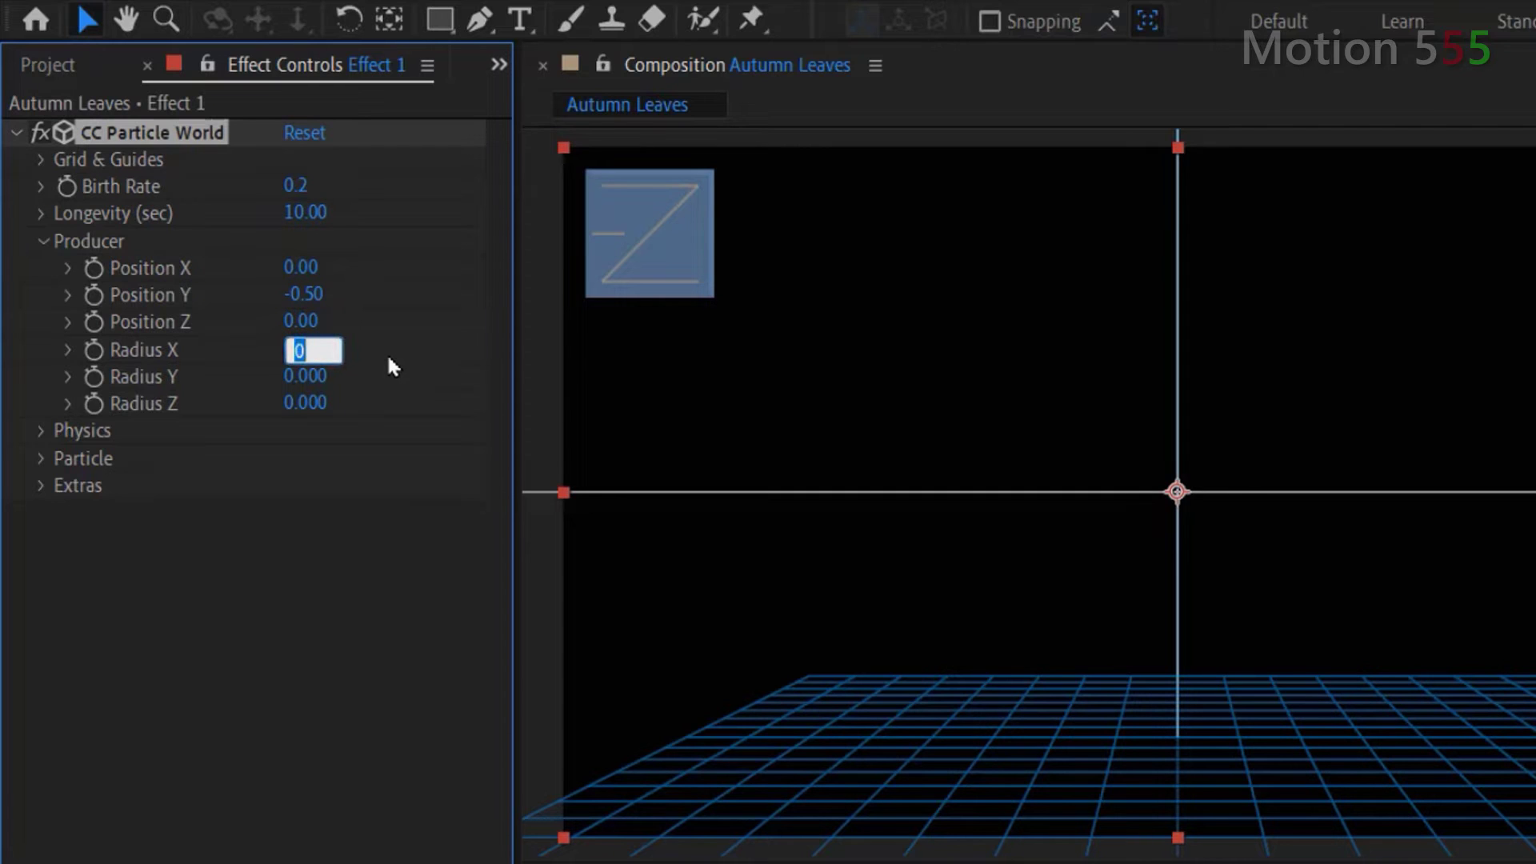
pyautogui.write('4')
pyautogui.press('Return')
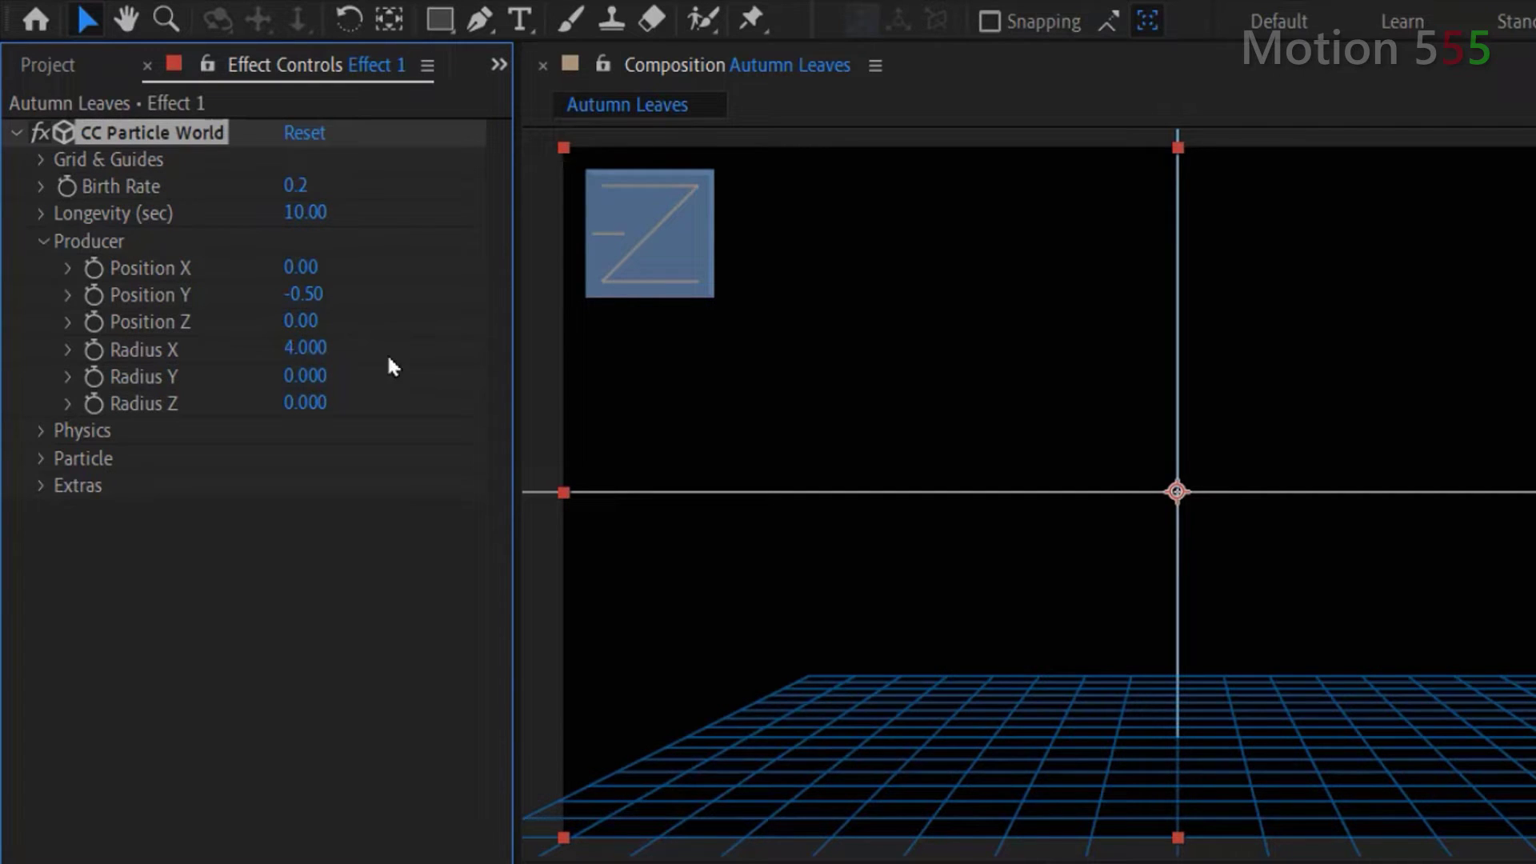
# Set Physics Animation to Twirl with Gravity 0.1 and Resistance 2.0.
pyautogui.click(41, 432)
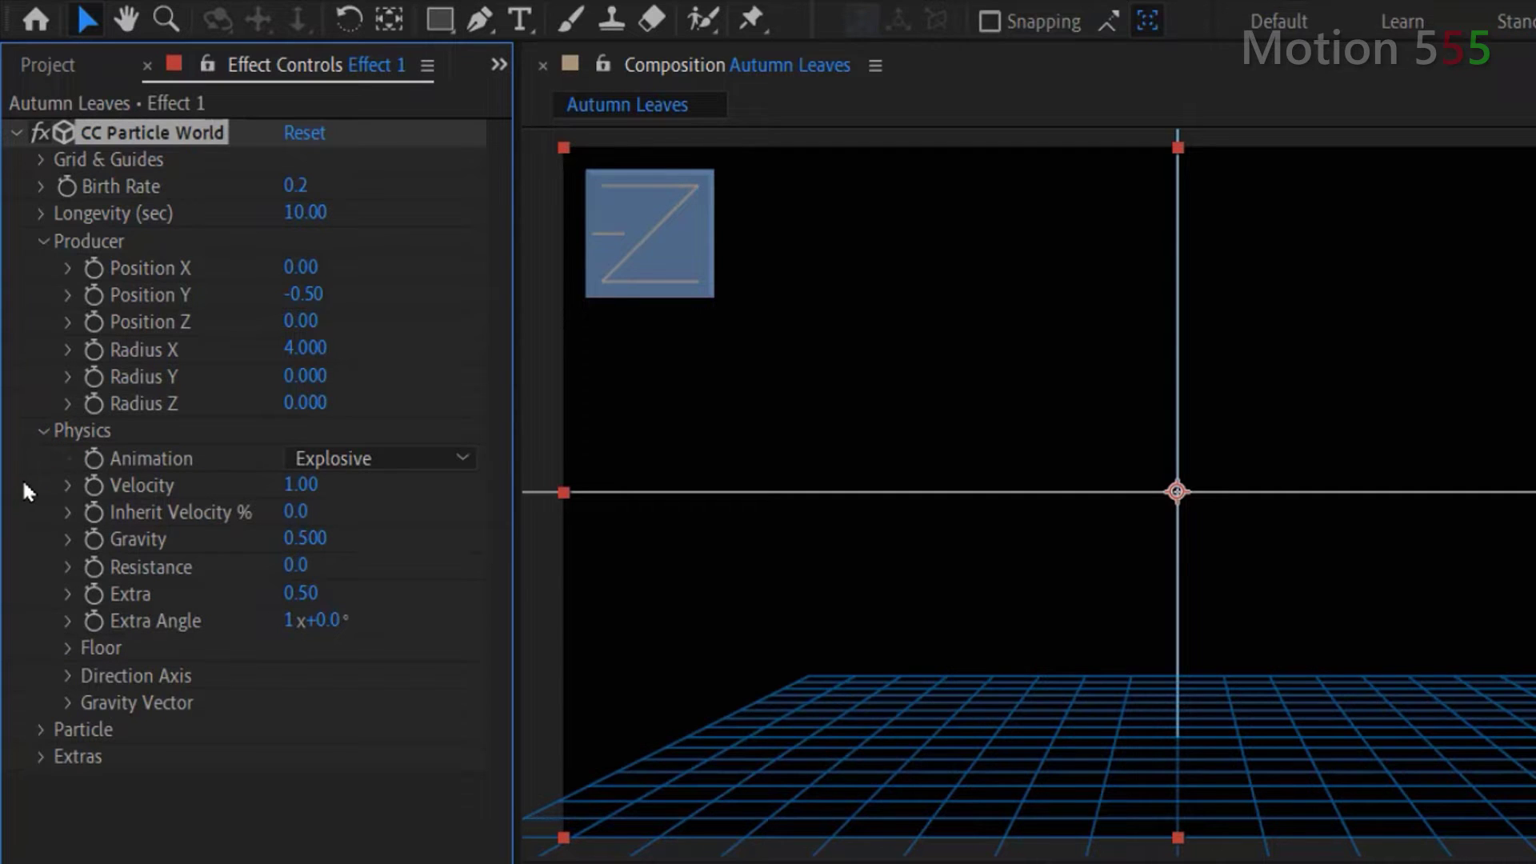
pyautogui.click(464, 459)
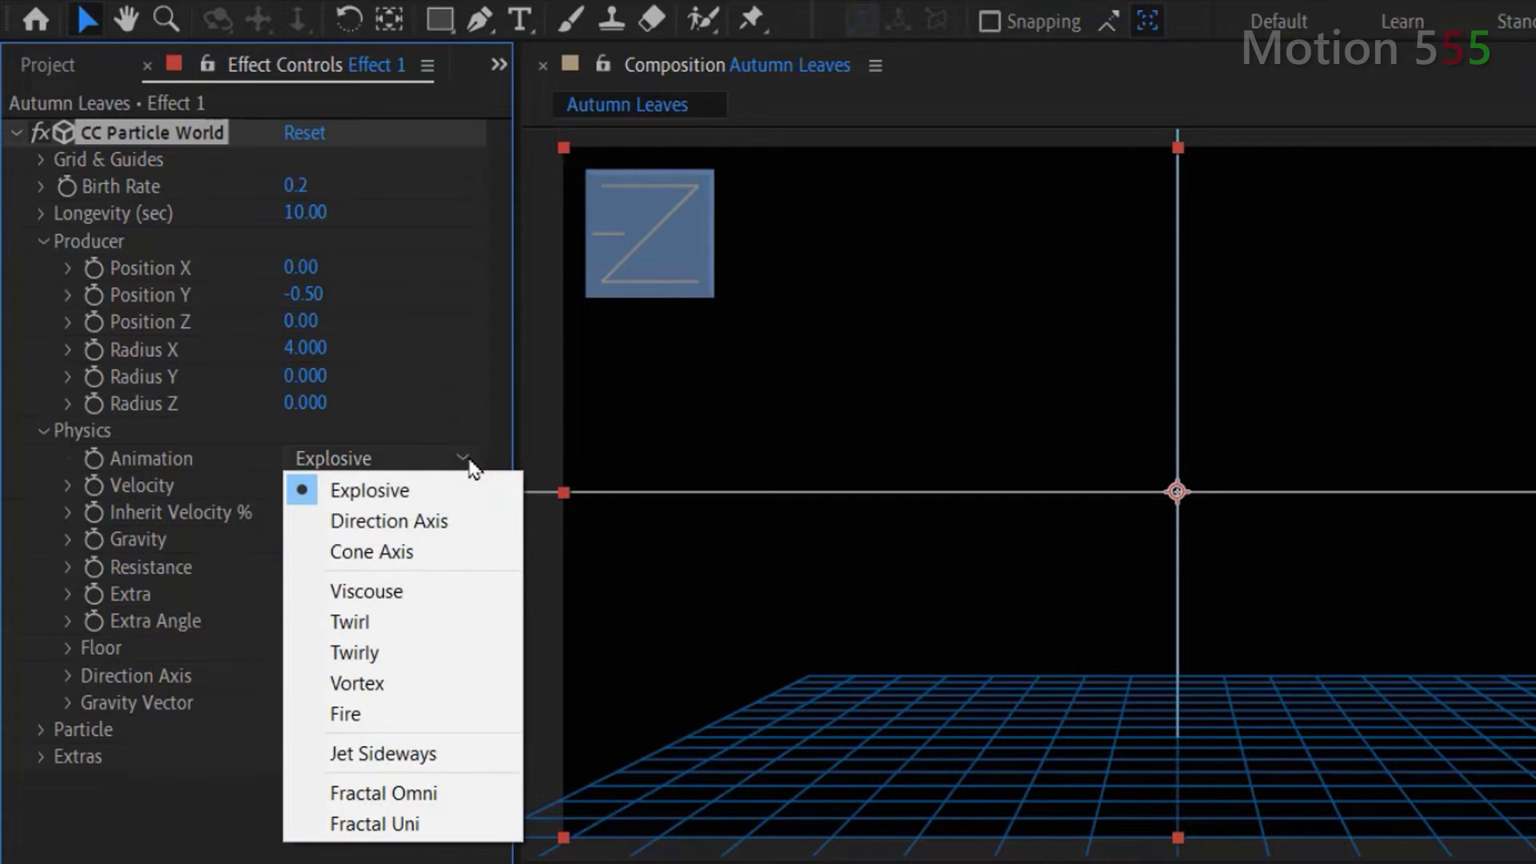
pyautogui.click(458, 622)
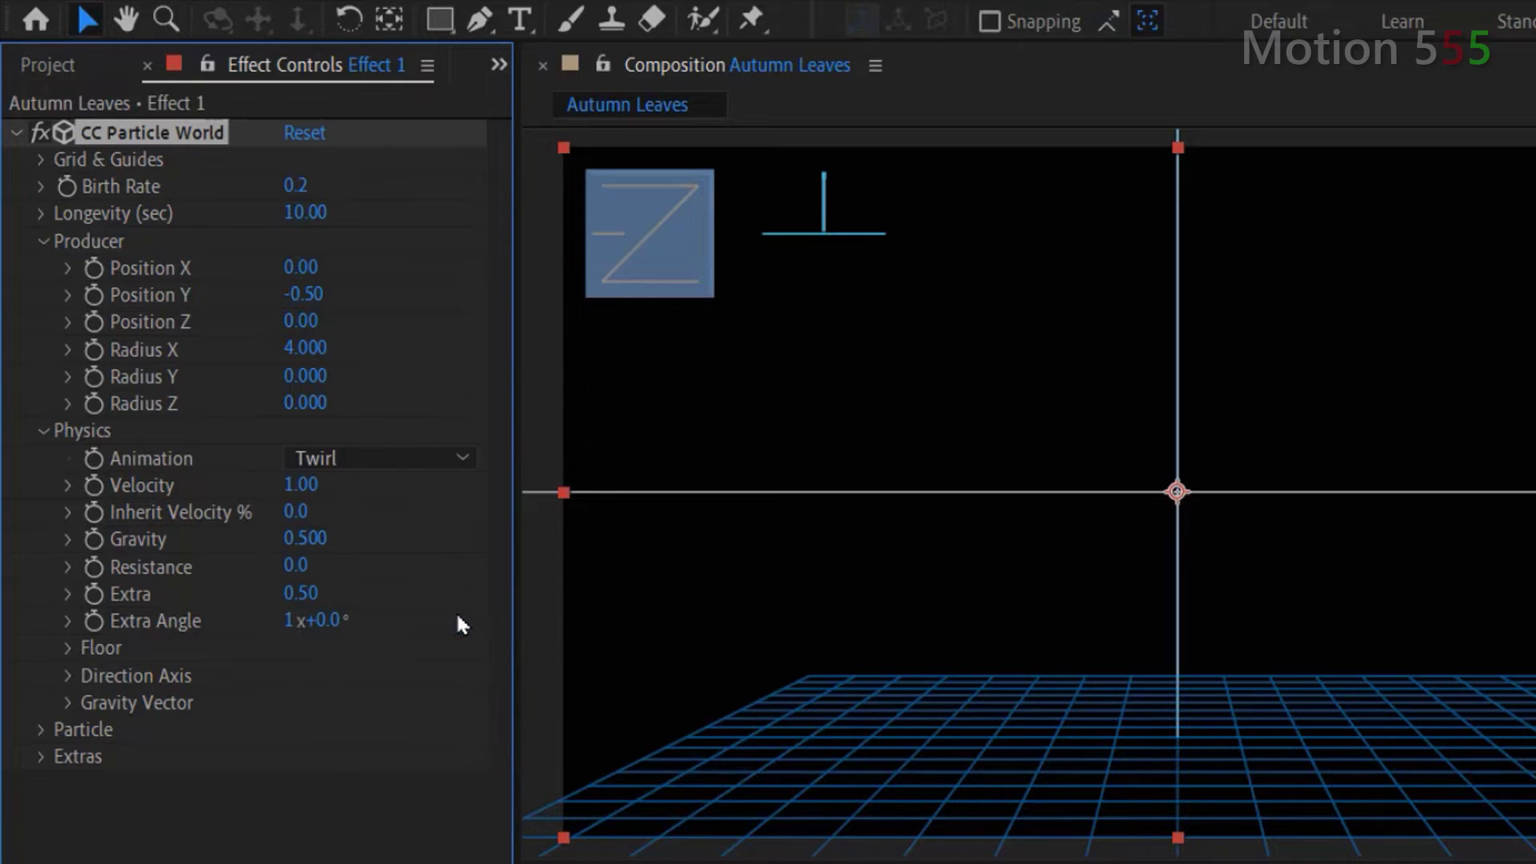
pyautogui.click(306, 538)
pyautogui.write('.1')
pyautogui.press('Return')
pyautogui.click(294, 566)
pyautogui.write('2')
pyautogui.press('Return')
# Expand the Particle settings and bring up the Particle Type choices.
pyautogui.click(41, 729)
pyautogui.scroll(-3, 213, 743)
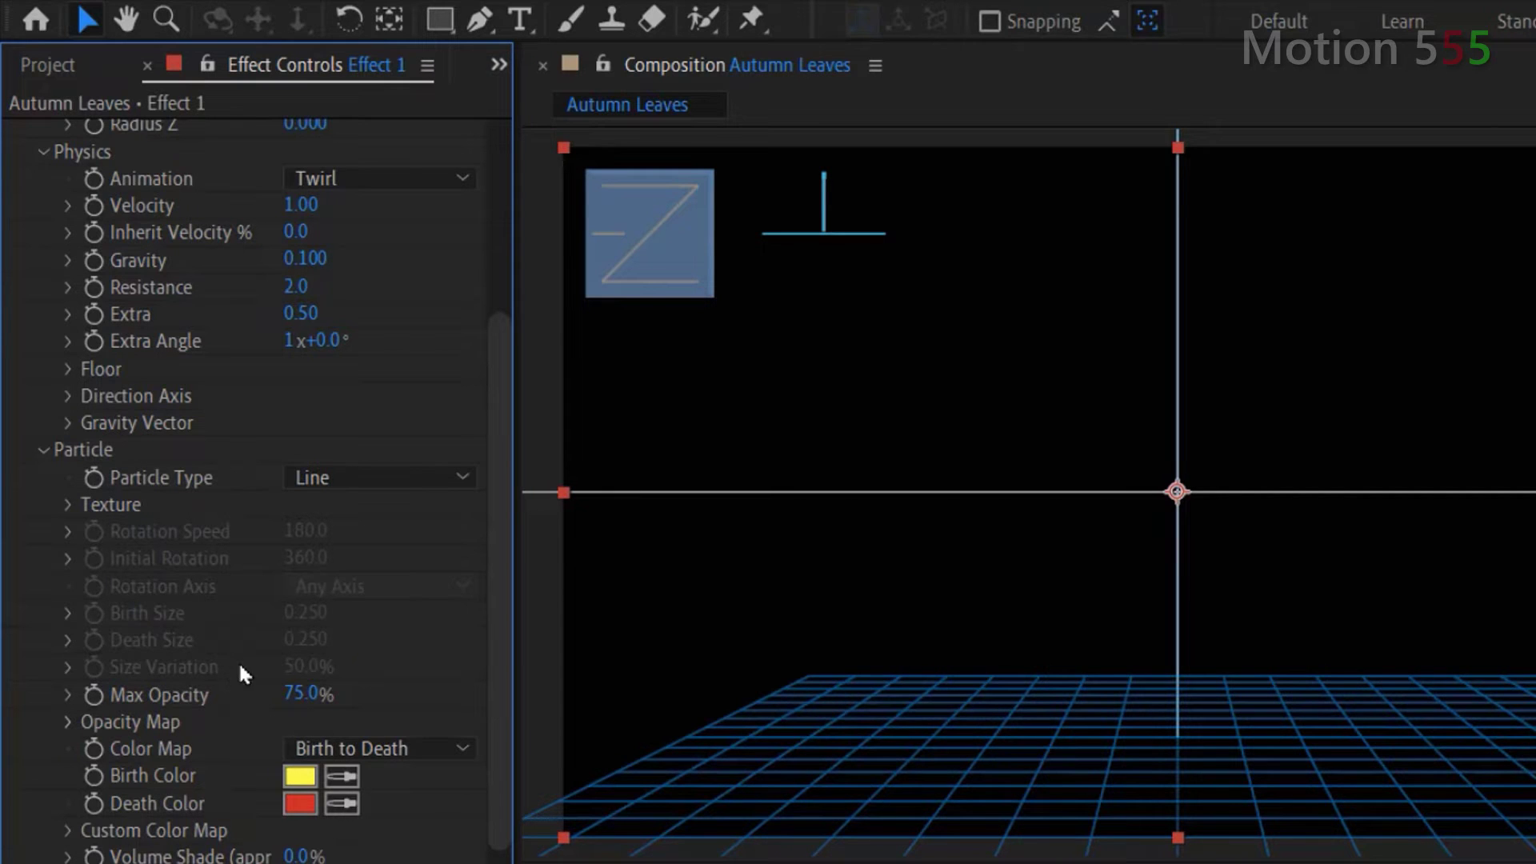
pyautogui.click(461, 478)
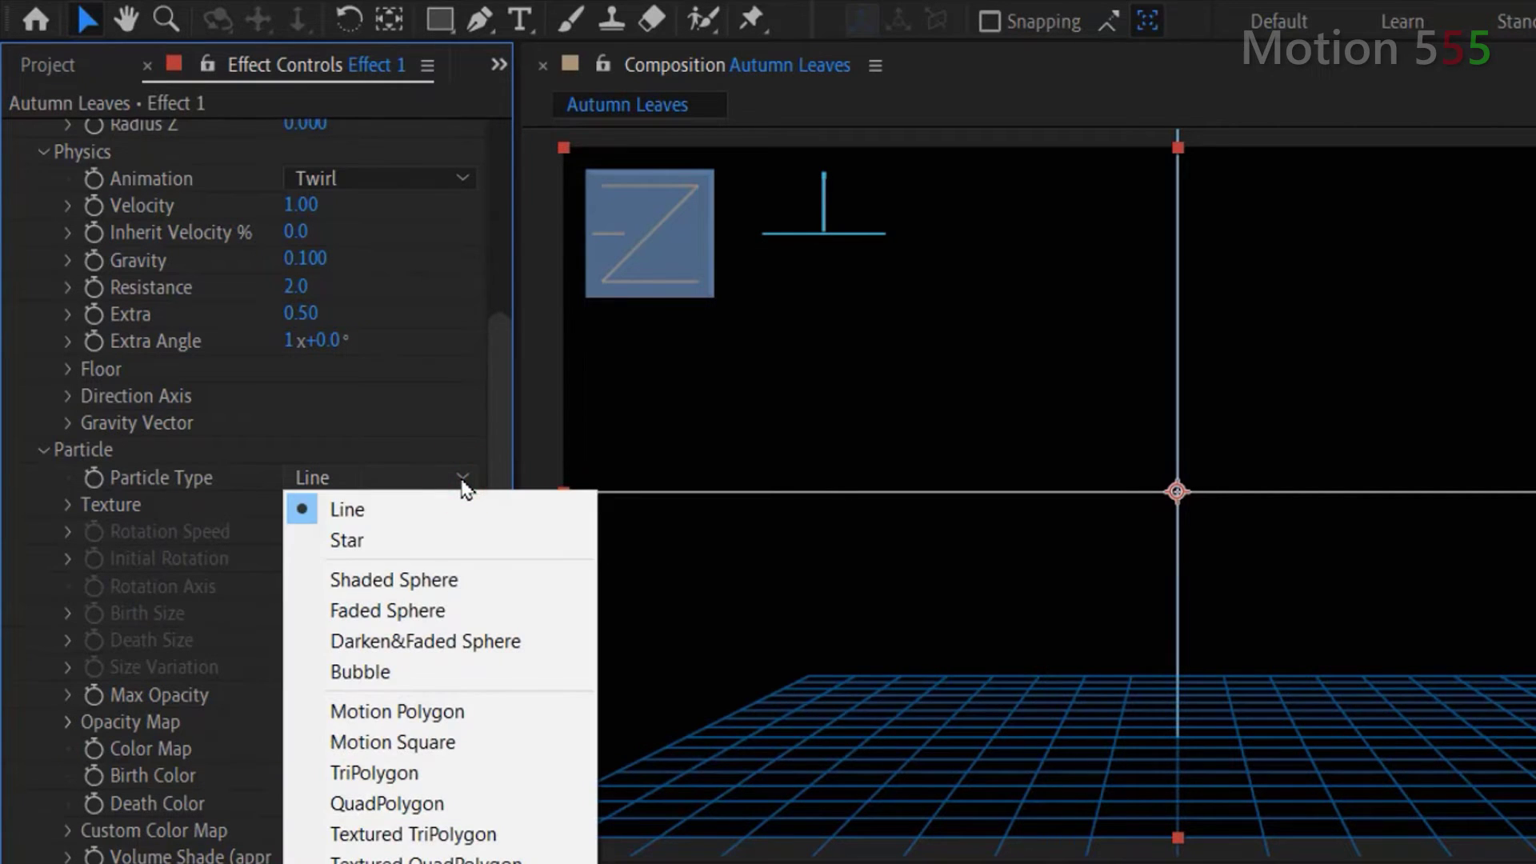
# Make particles Textured Discs using leaf-red.png as the texture layer, then preview playback.
pyautogui.click(400, 860)
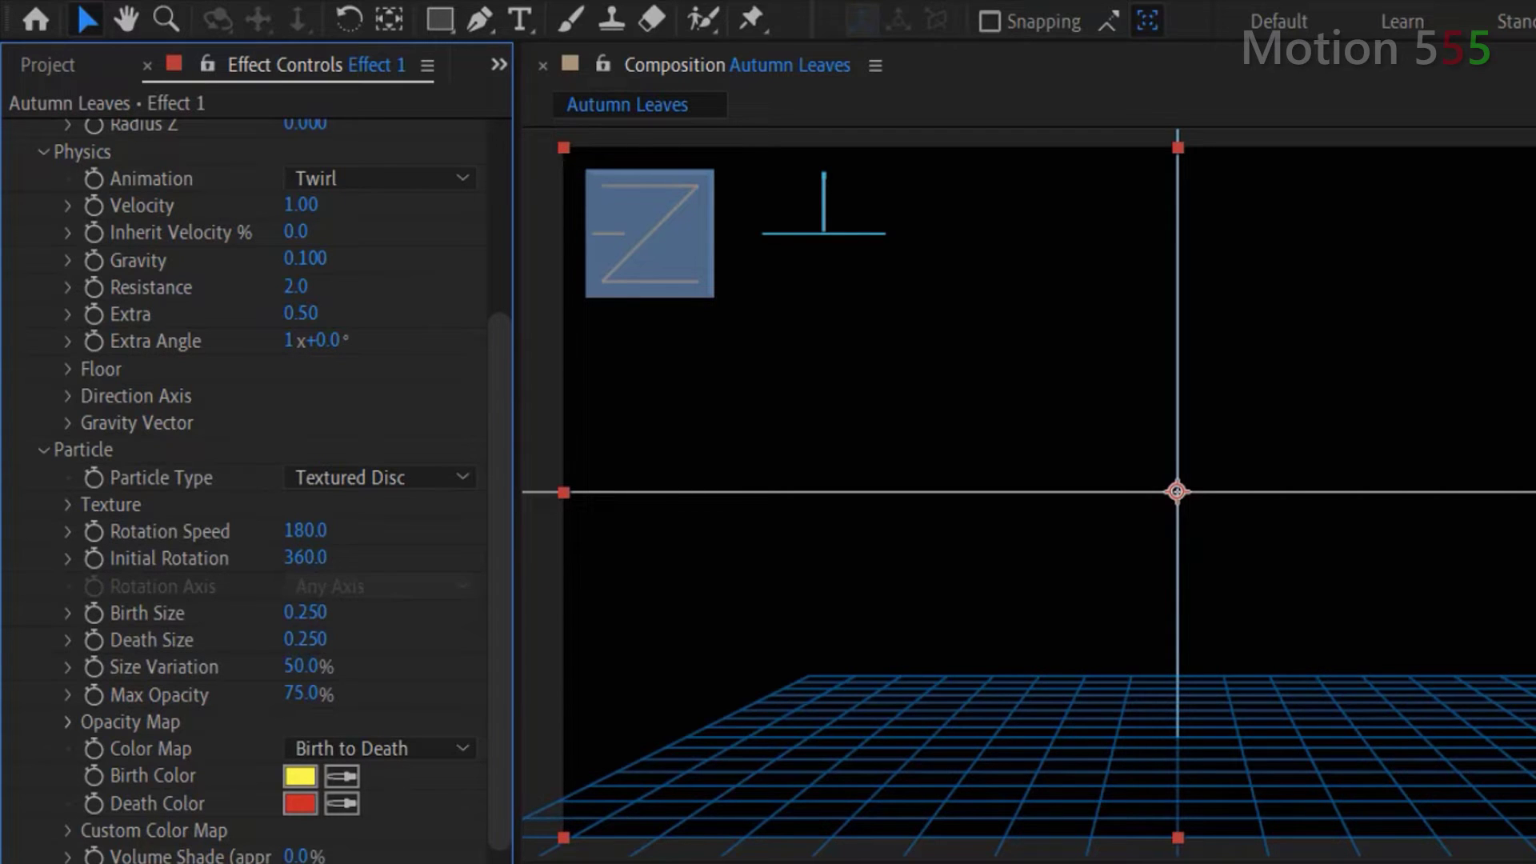
pyautogui.click(68, 506)
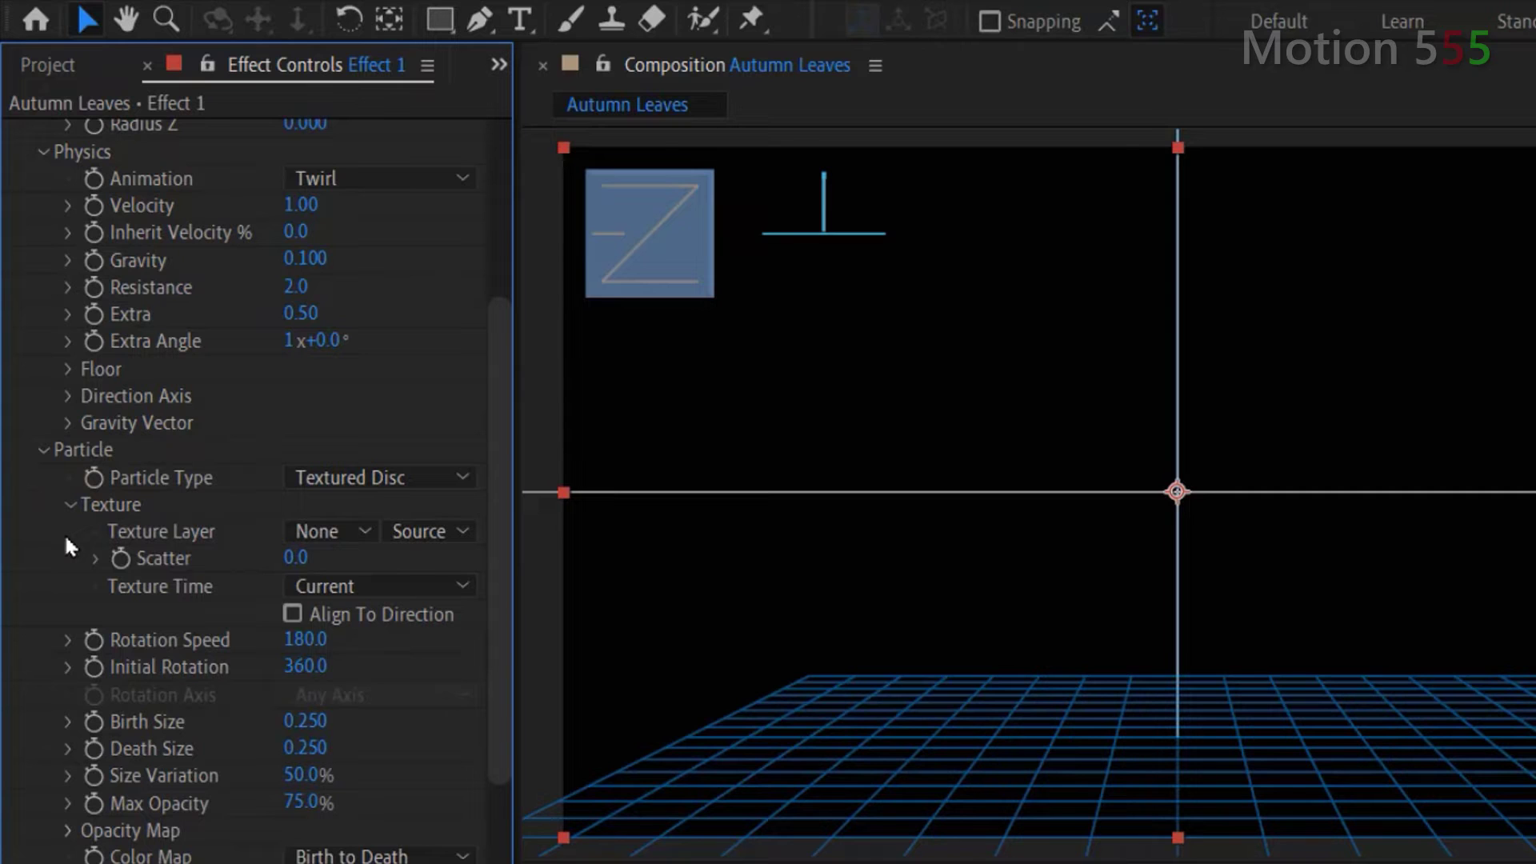
pyautogui.click(365, 531)
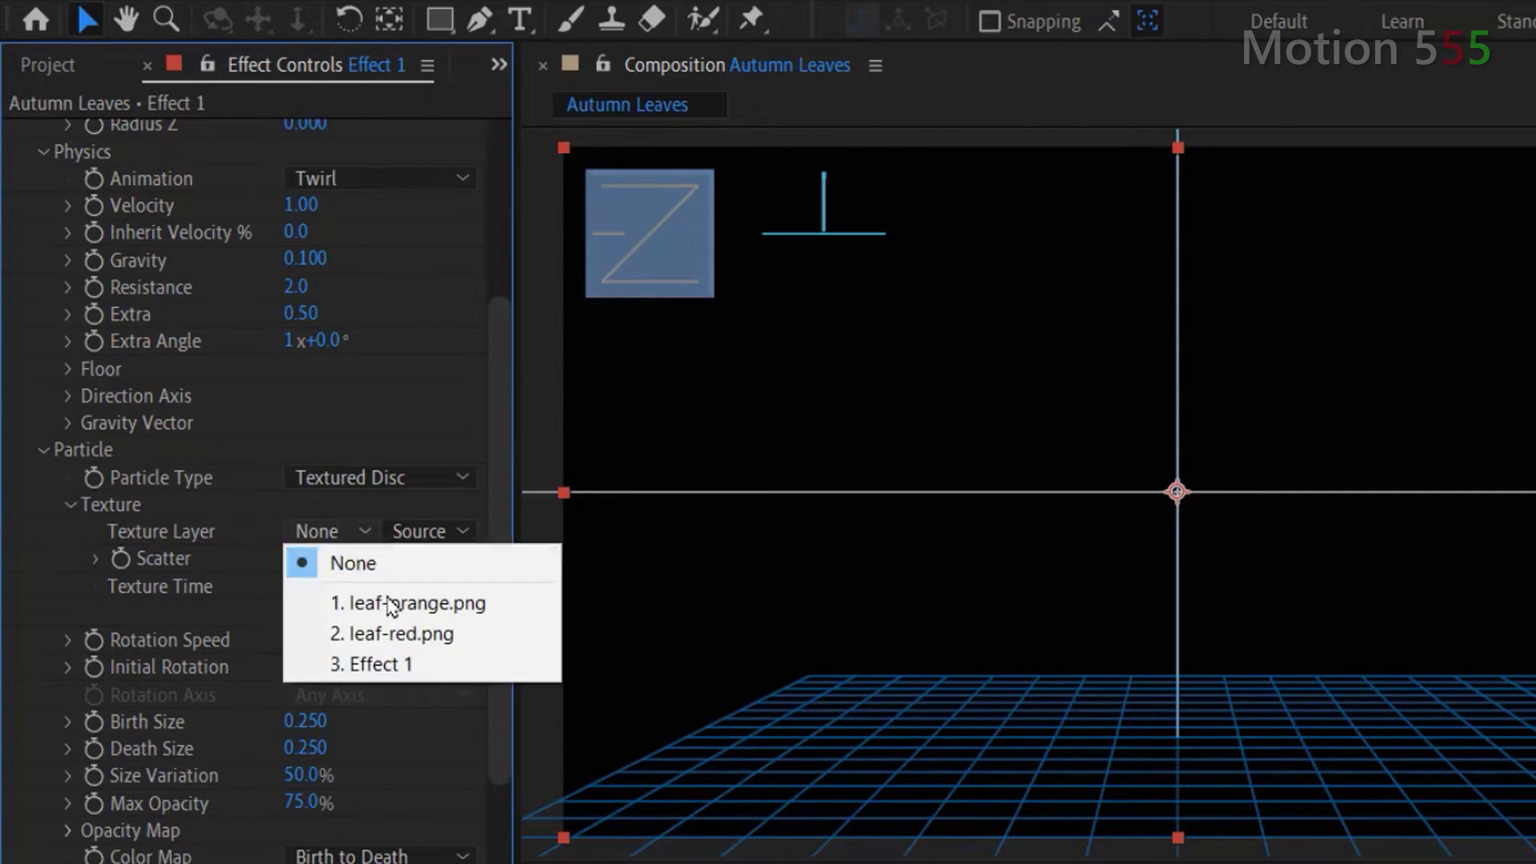
pyautogui.click(476, 645)
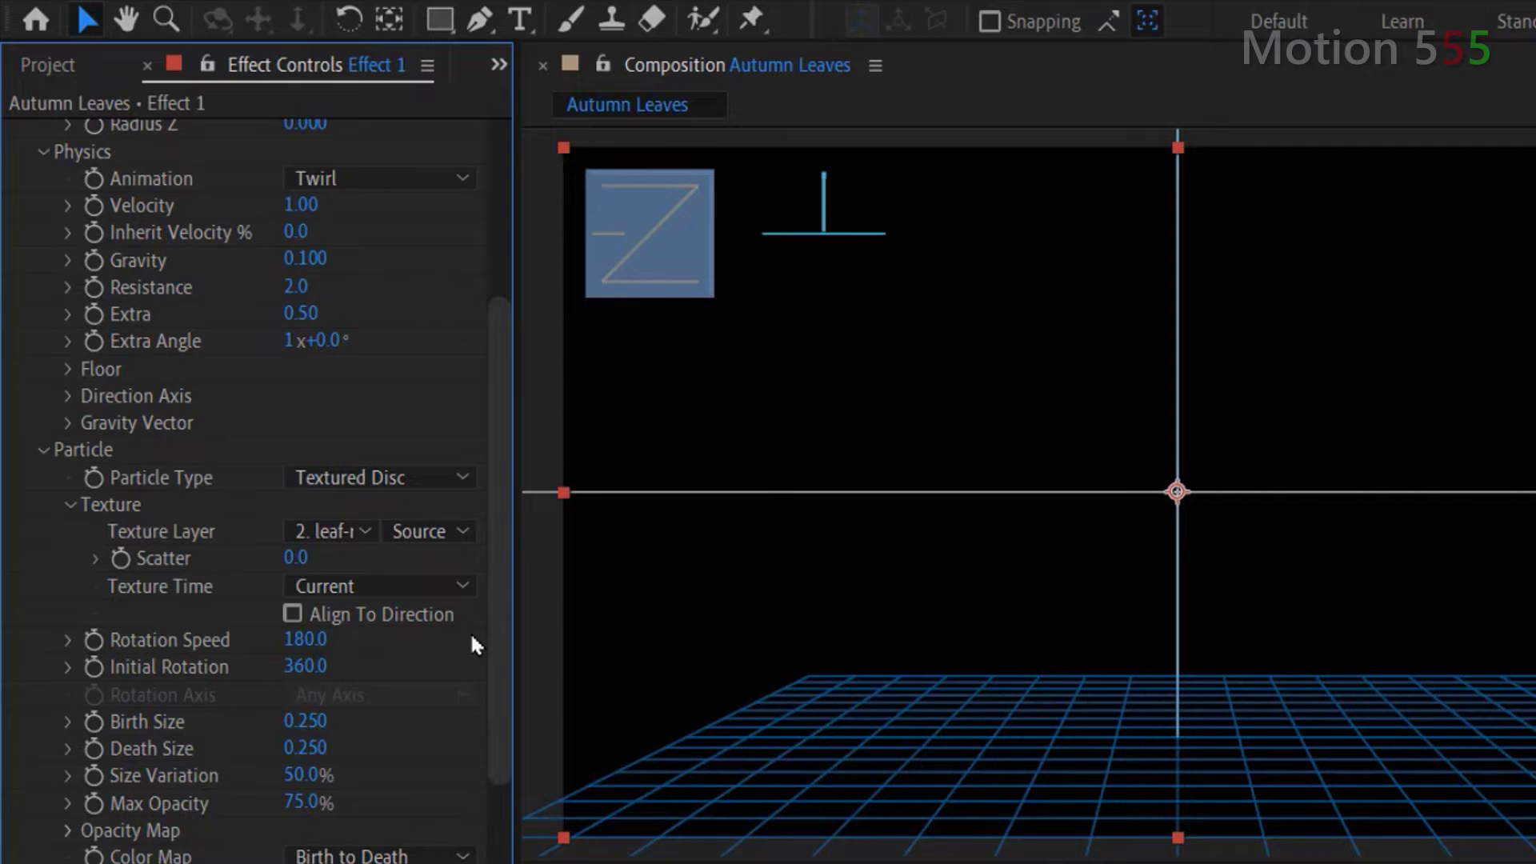
pyautogui.press('space')
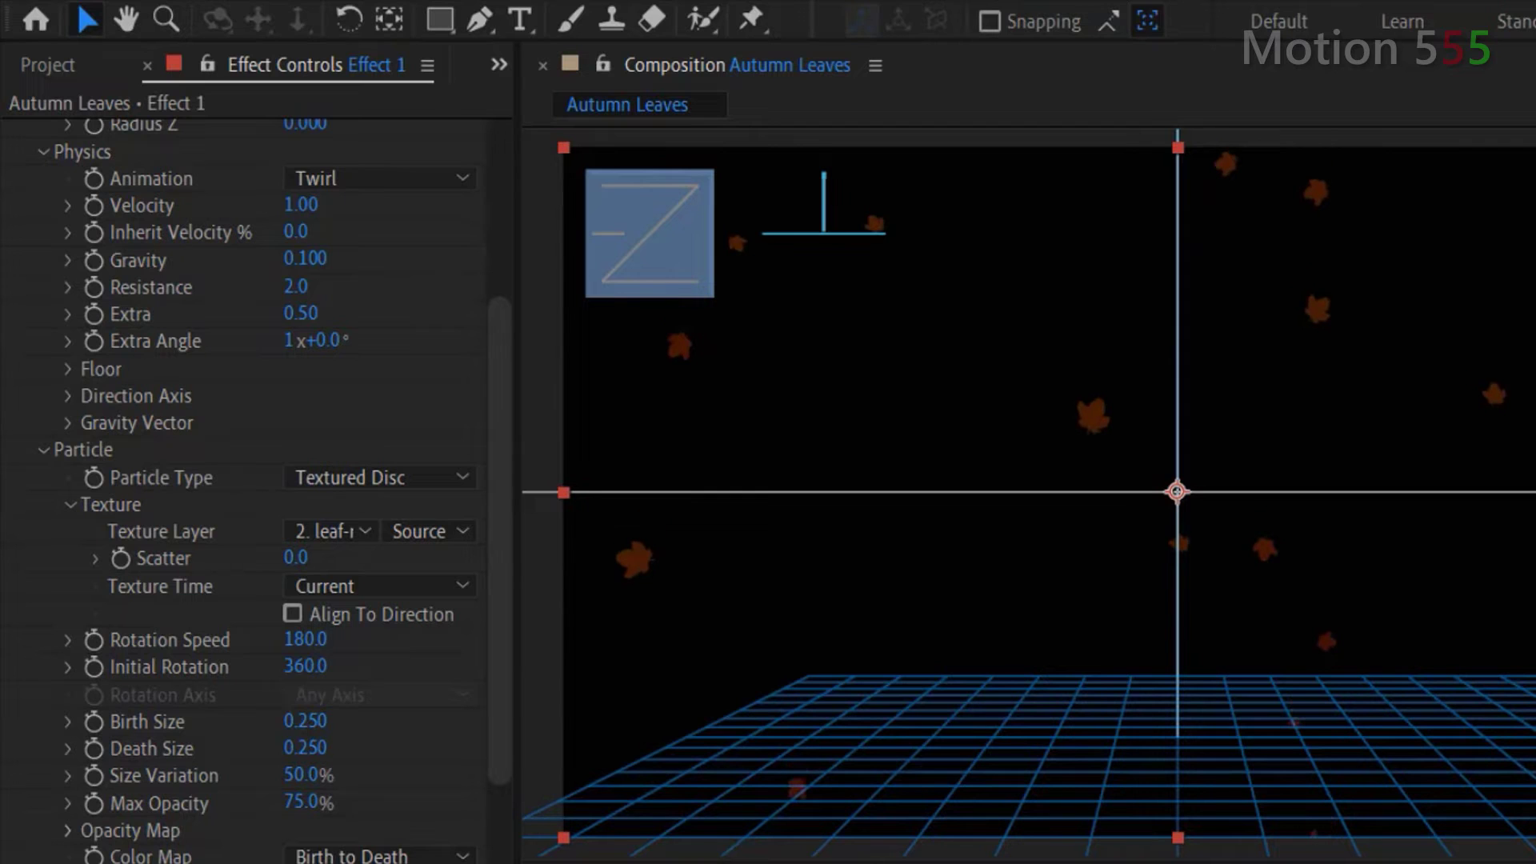
pyautogui.scroll(-4, 387, 671)
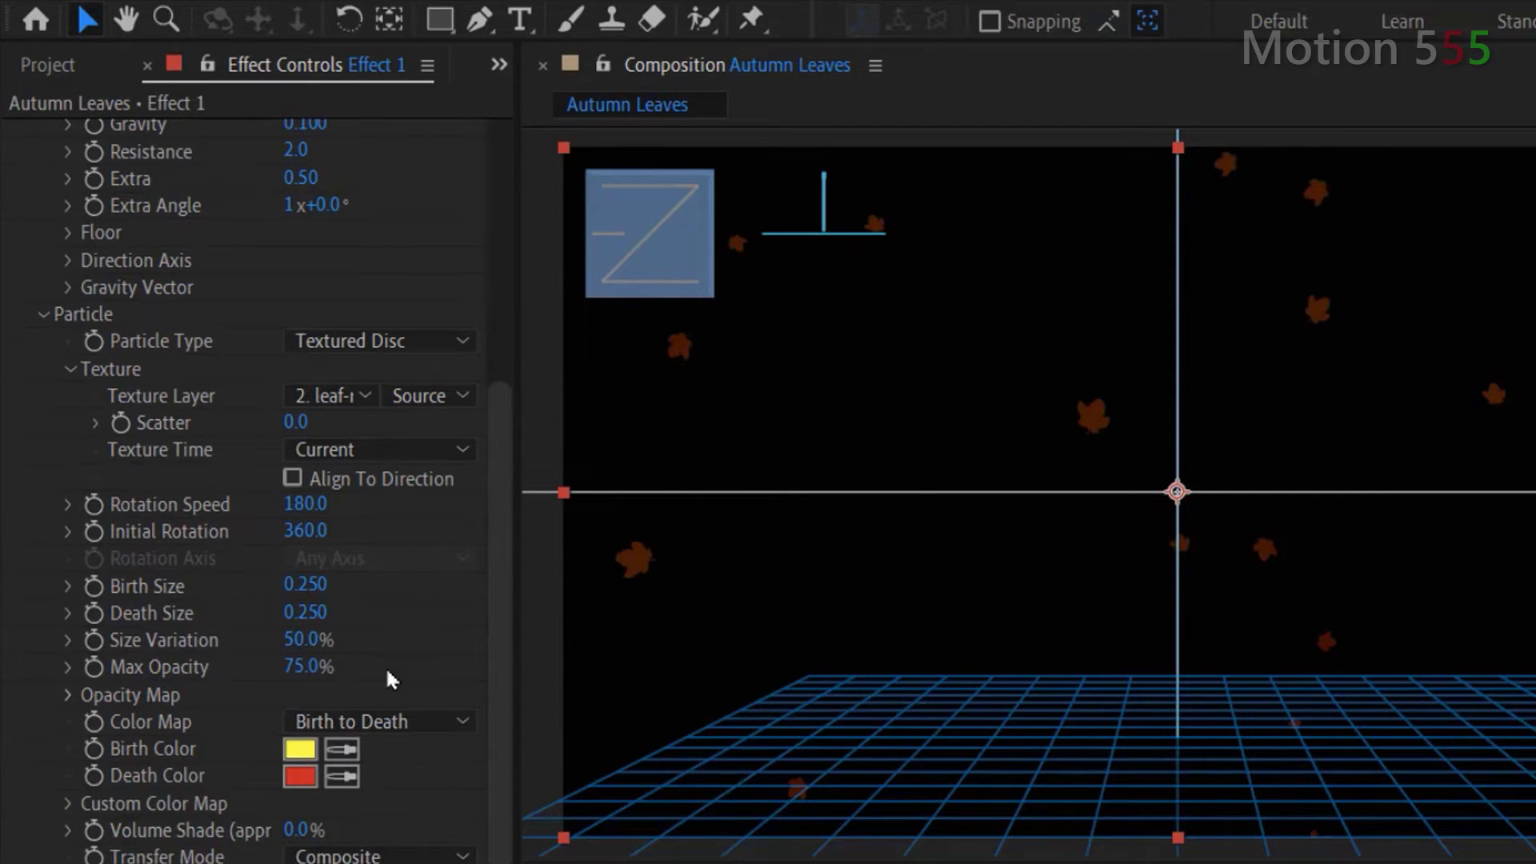
# Set Rotation Speed to 5000, trying then undoing larger birth and death sizes.
pyautogui.click(308, 504)
pyautogui.write('5000')
pyautogui.press('Return')
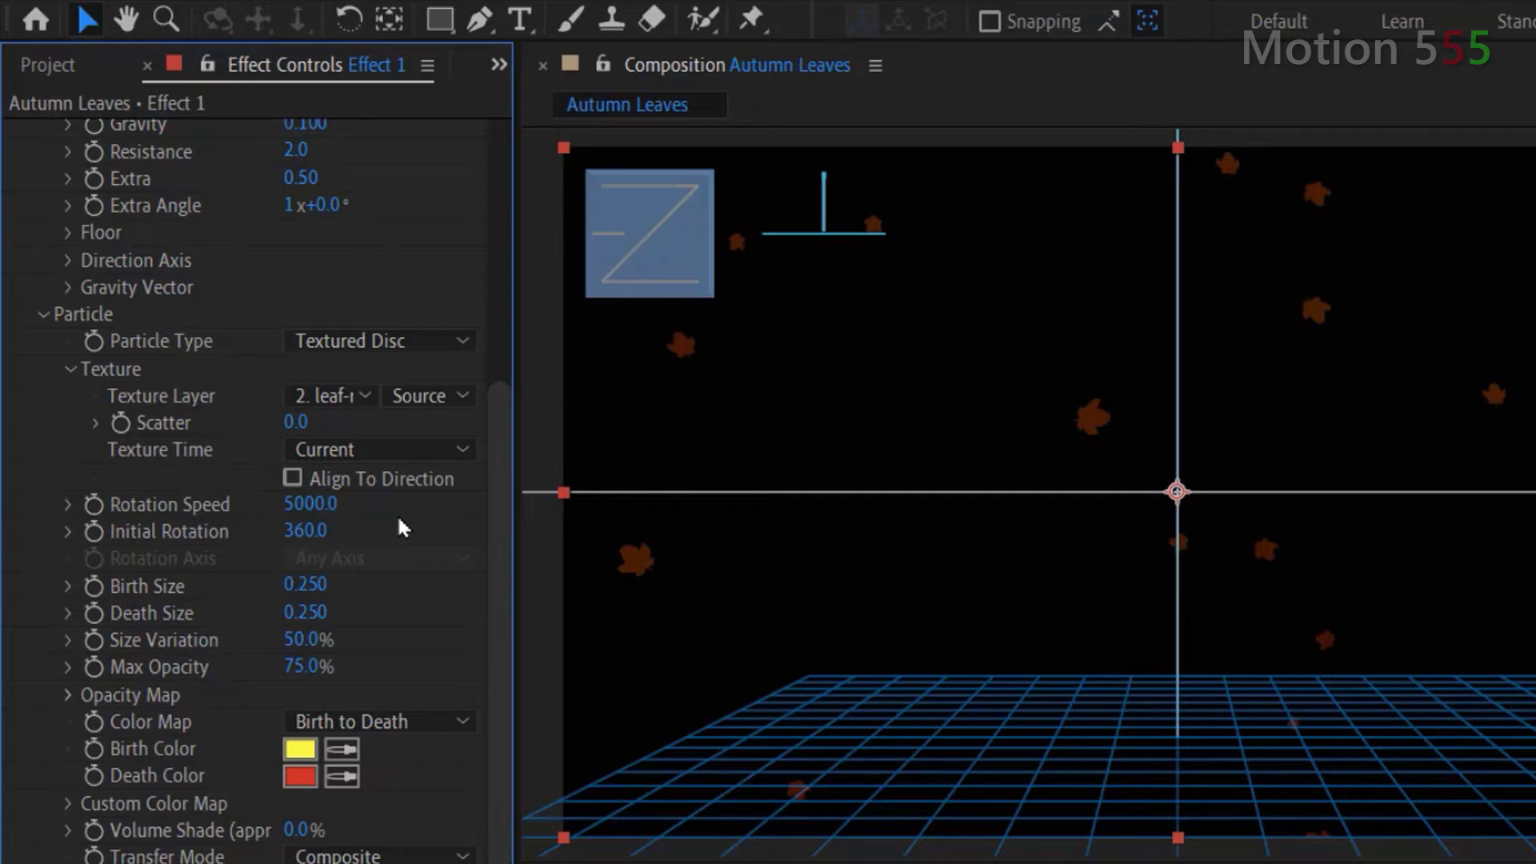
pyautogui.moveTo(323, 584); pyautogui.dragTo(382, 629)
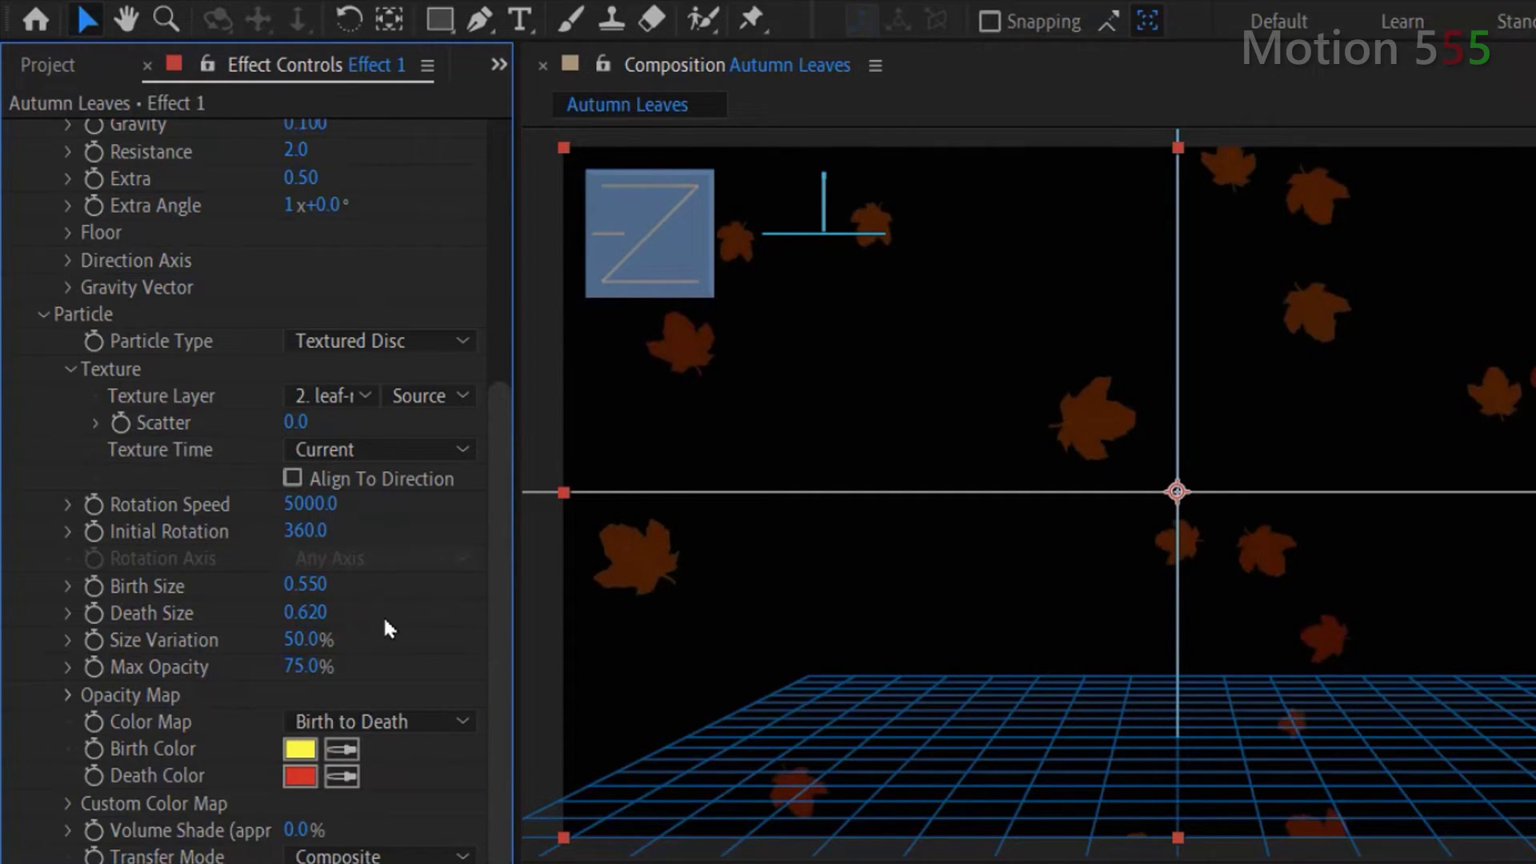
pyautogui.hotkey('ctrl', 'z')
pyautogui.hotkey('ctrl', 'z')
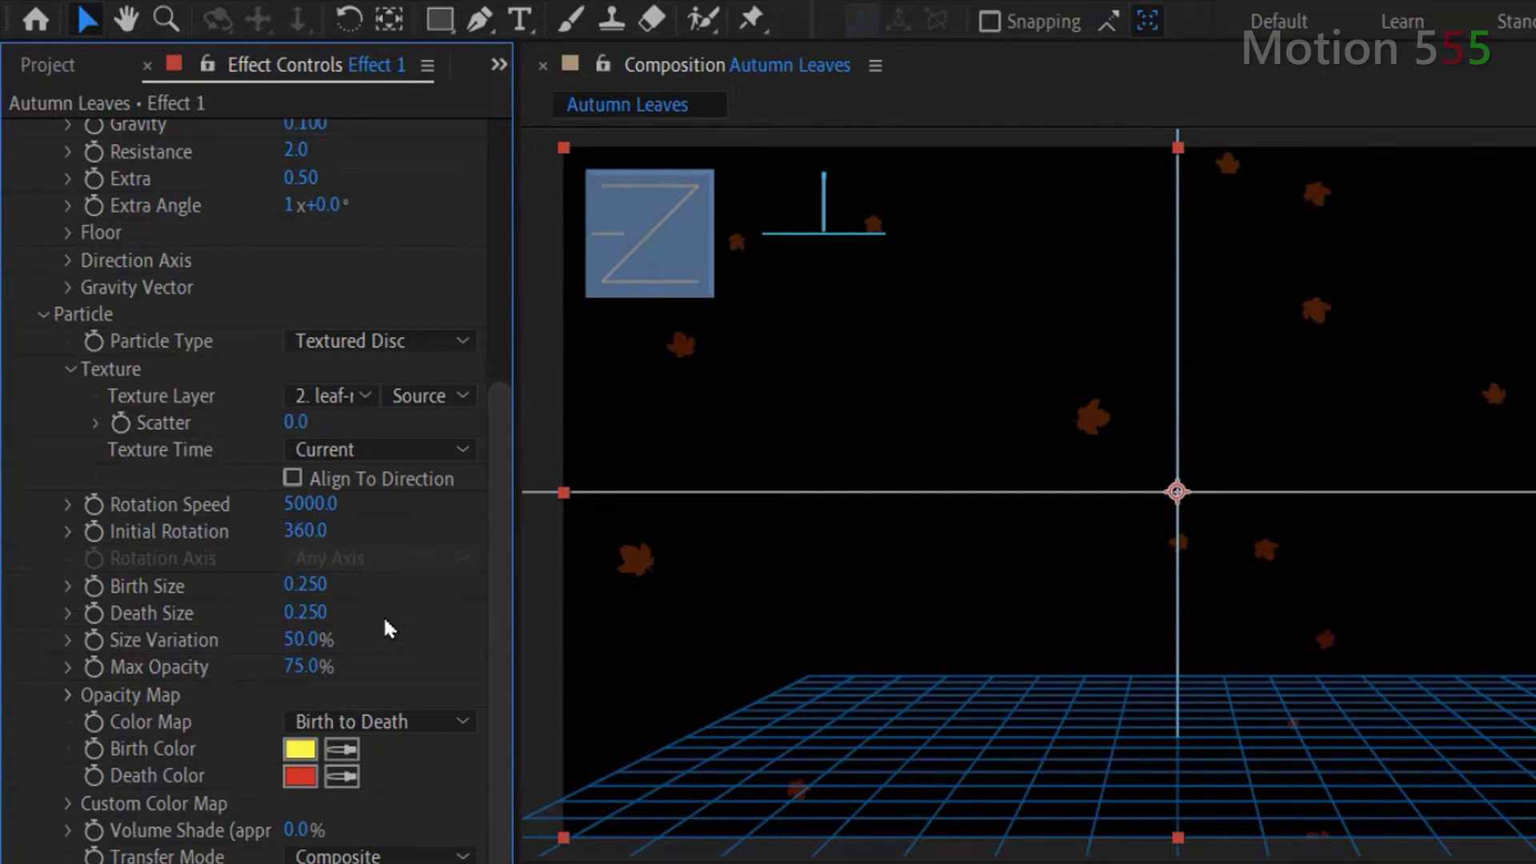
# Set Max Opacity to 90% and make both Birth Color and Death Color white.
pyautogui.click(309, 666)
pyautogui.write('90')
pyautogui.press('Return')
pyautogui.click(300, 749)
pyautogui.click(688, 402)
pyautogui.click(1367, 400)
pyautogui.click(341, 777)
pyautogui.click(300, 749)
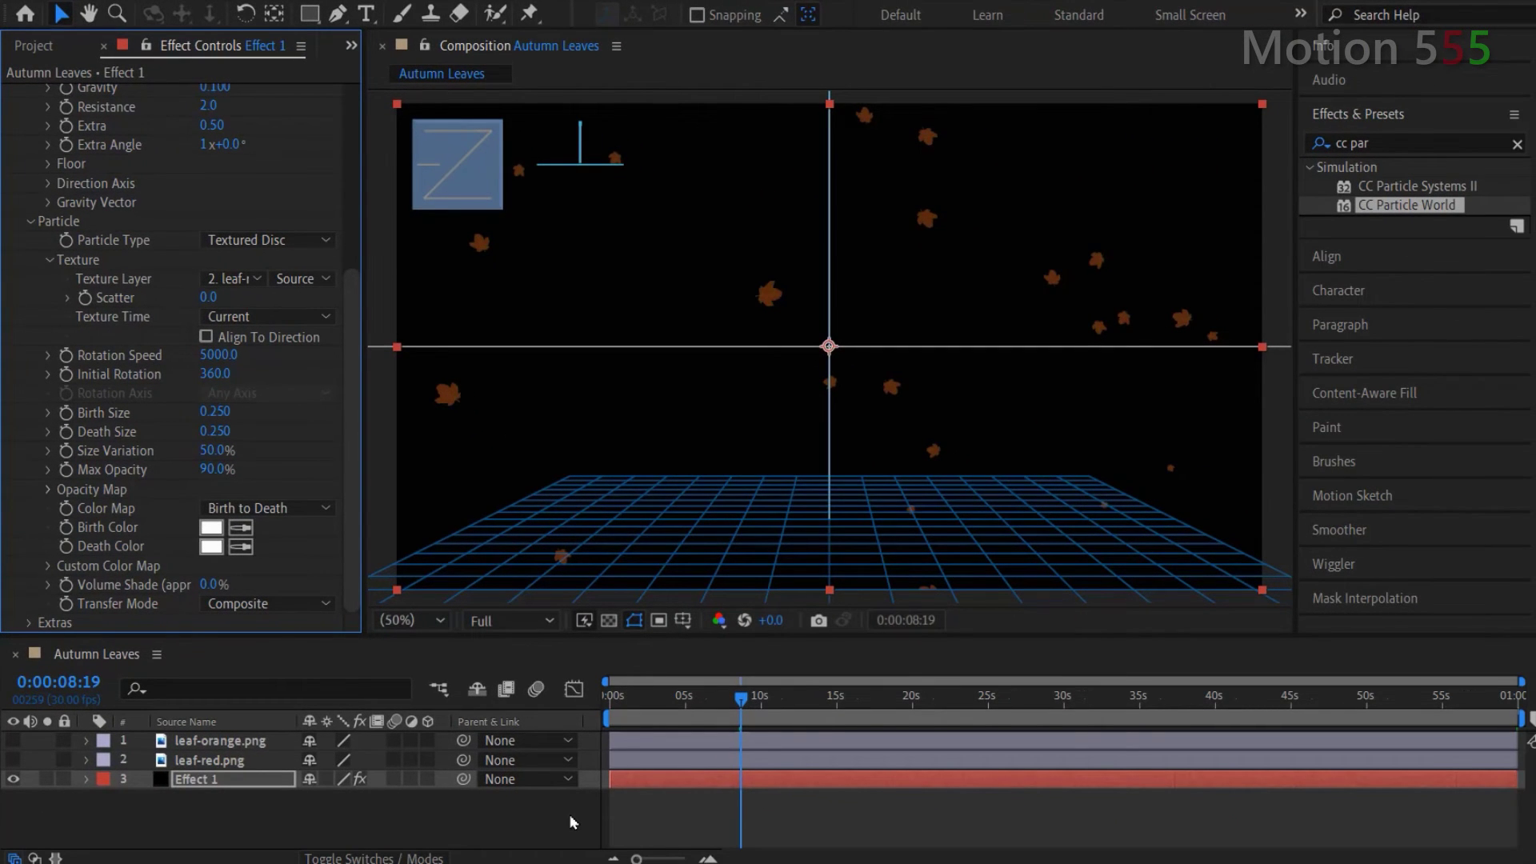
# Place background-image.jpg below Effect 1 as the bottom layer and scrub to preview leaves over the forest.
pyautogui.click(36, 47)
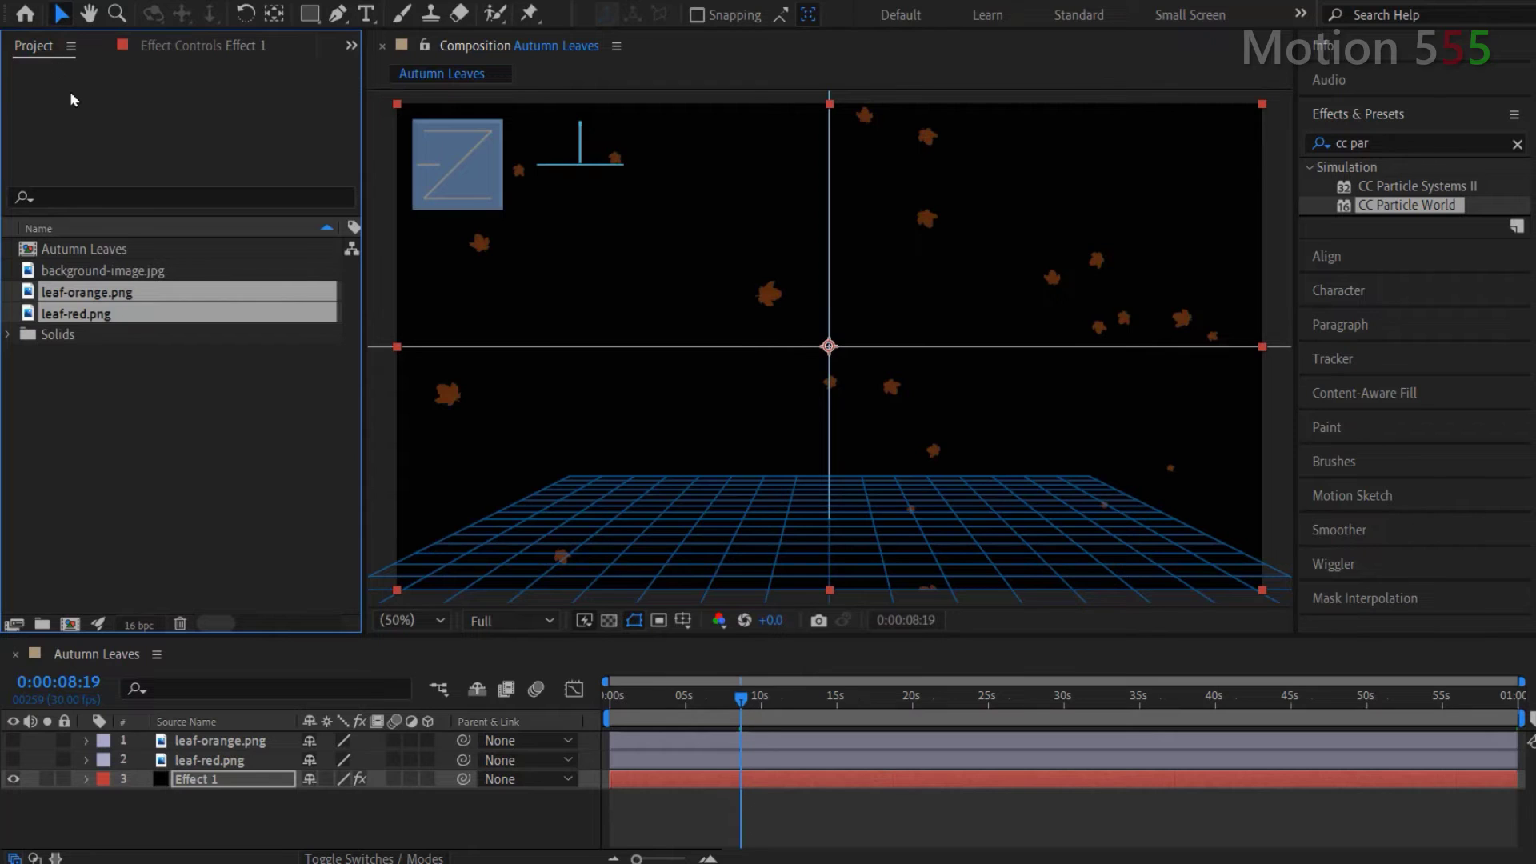
pyautogui.click(145, 275)
pyautogui.moveTo(145, 274); pyautogui.dragTo(182, 800)
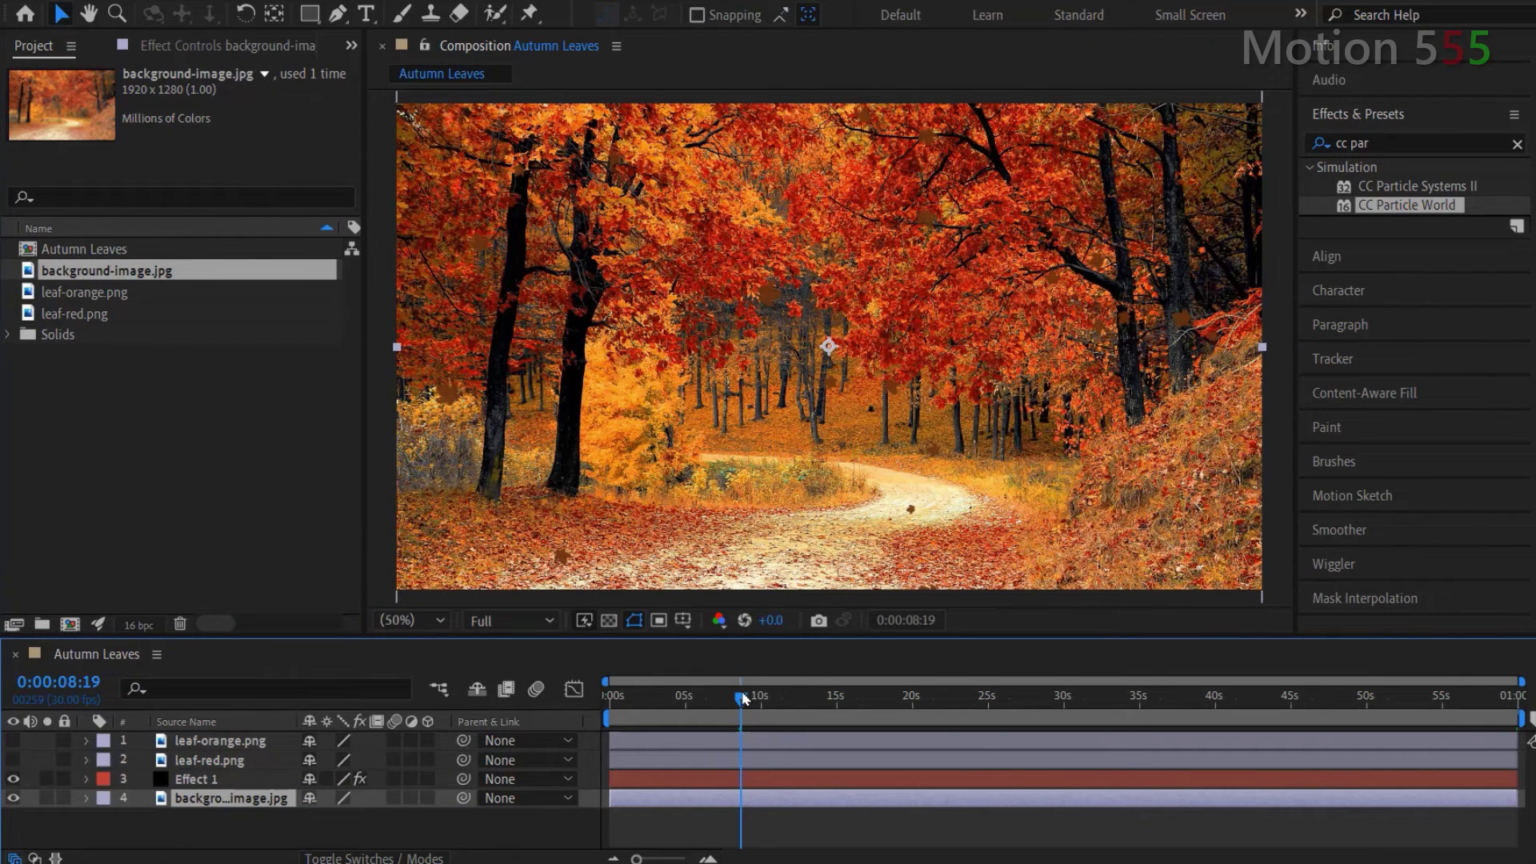
pyautogui.moveTo(750, 697); pyautogui.dragTo(832, 701)
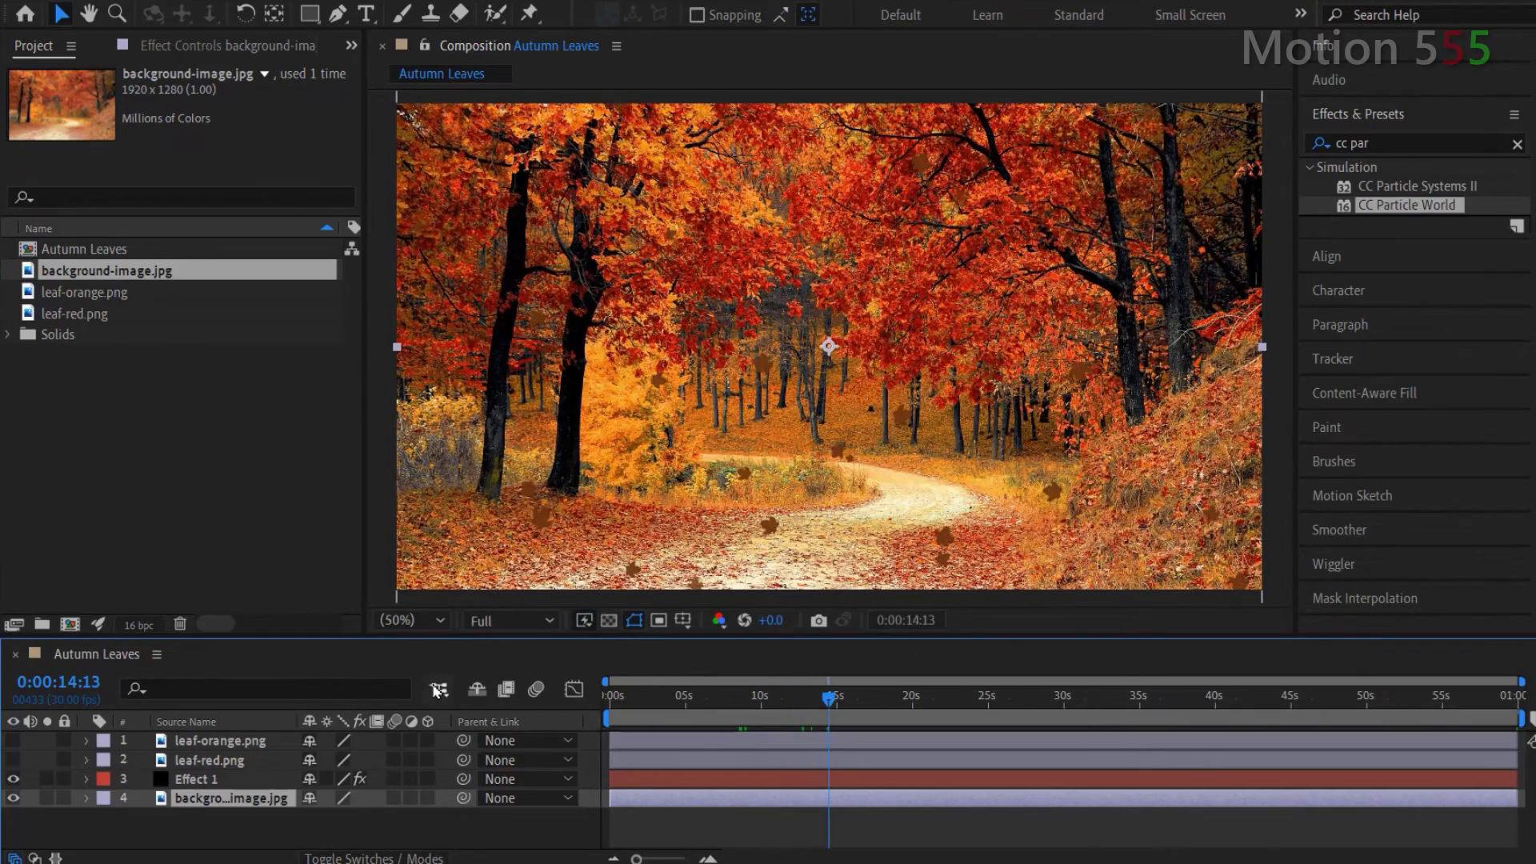
# Apply a Fill effect to Effect 1 and eyedropper a dark red from the forest image.
pyautogui.click(260, 783)
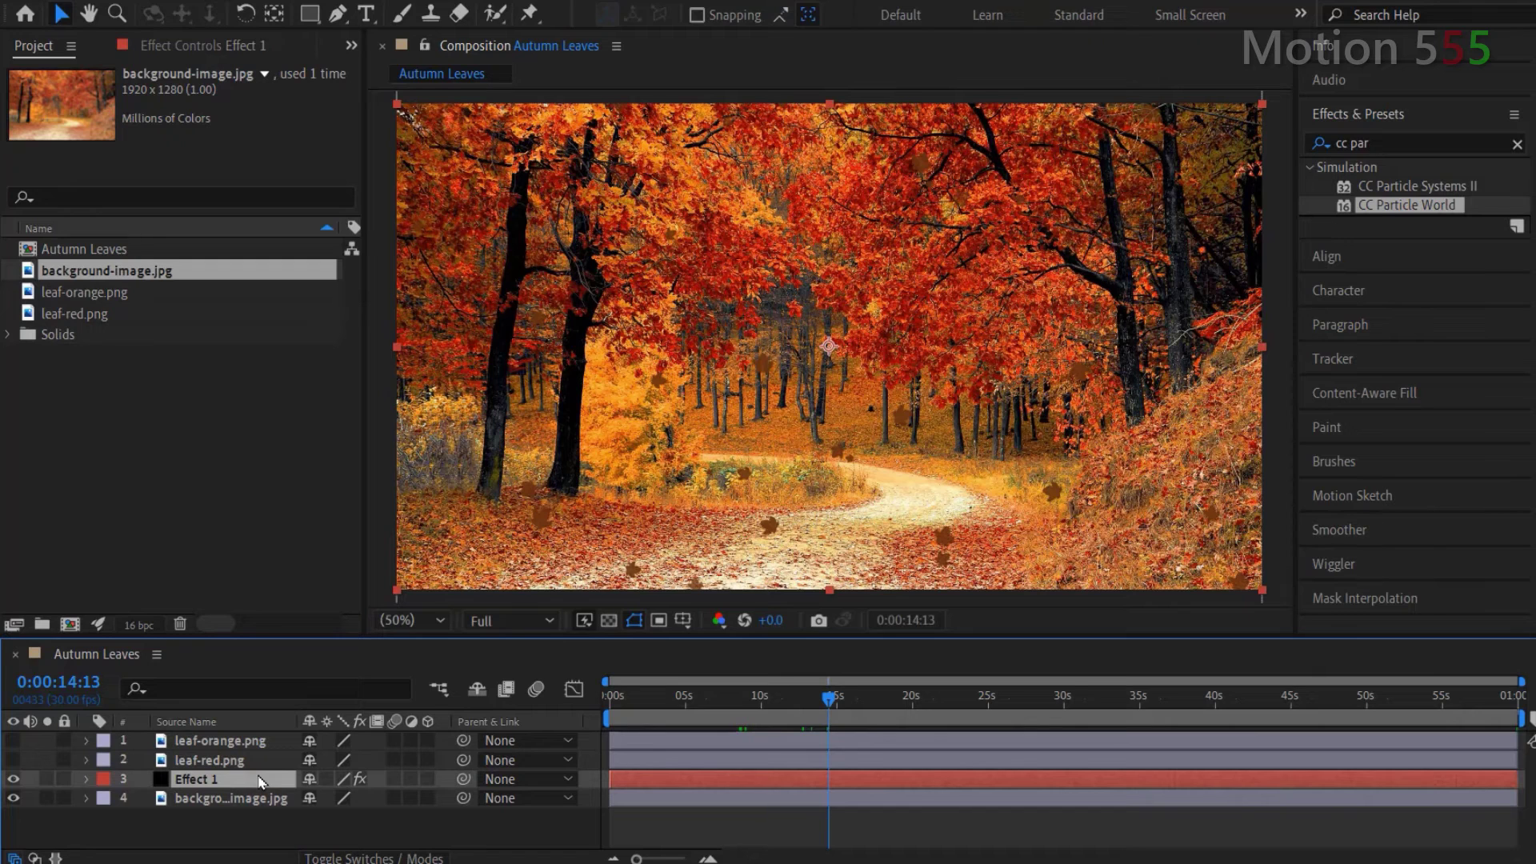
pyautogui.doubleClick(1399, 142)
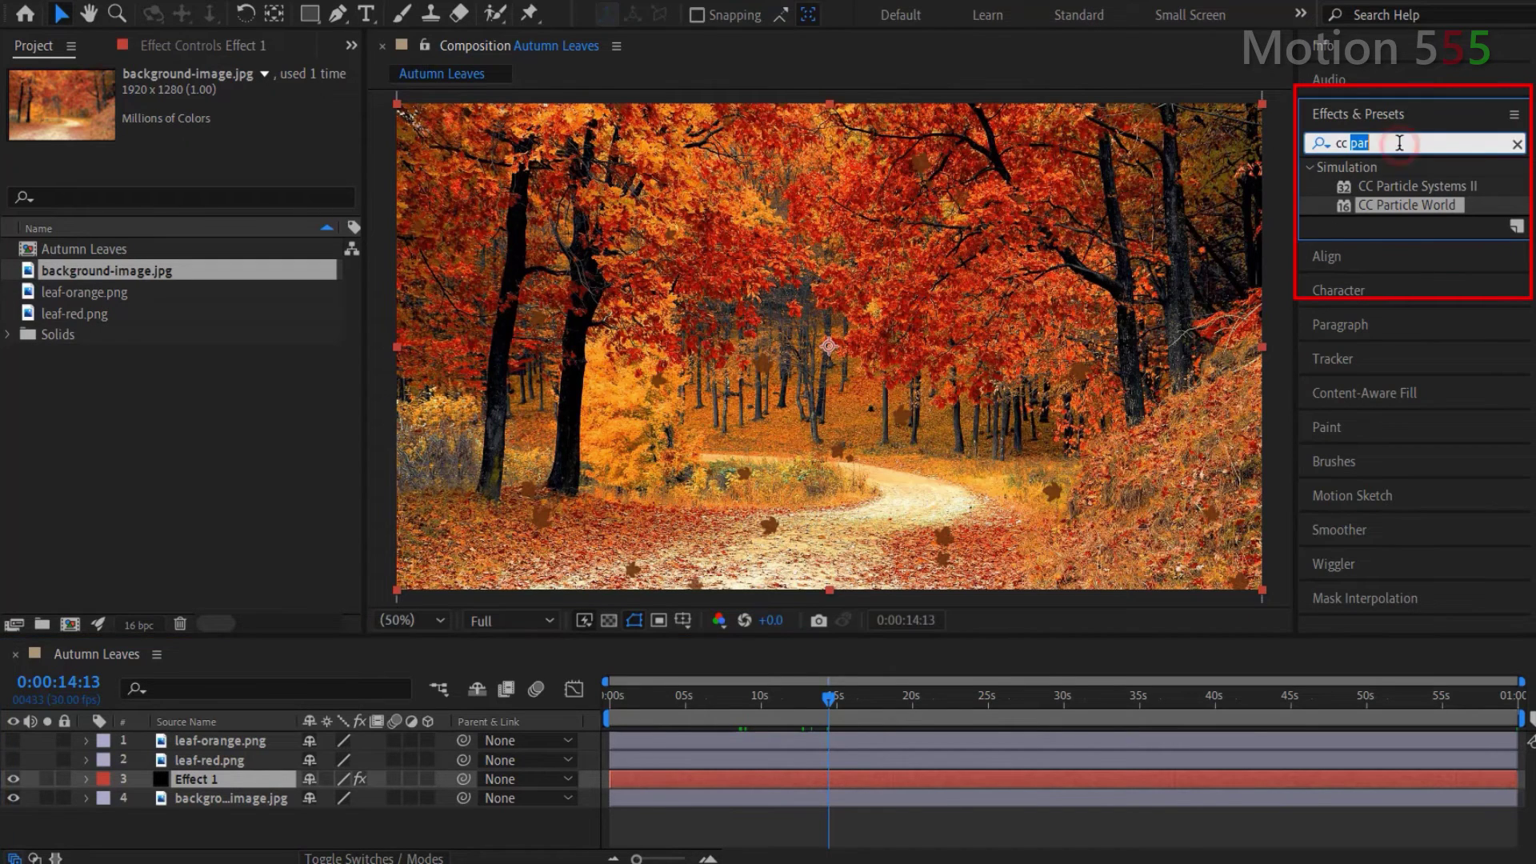
pyautogui.click(1400, 142)
pyautogui.write('fill')
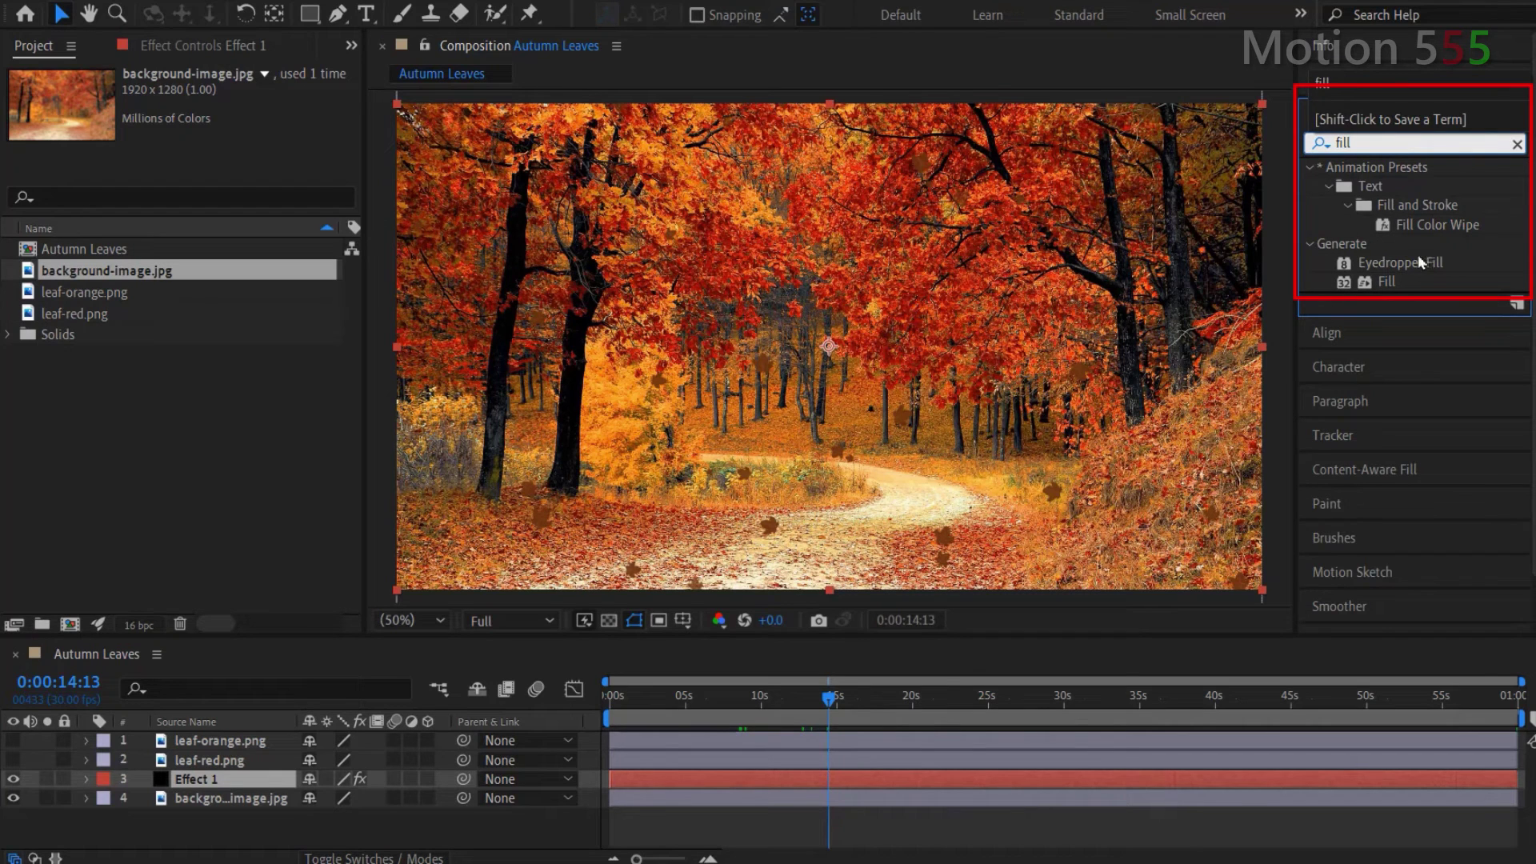
pyautogui.doubleClick(1406, 288)
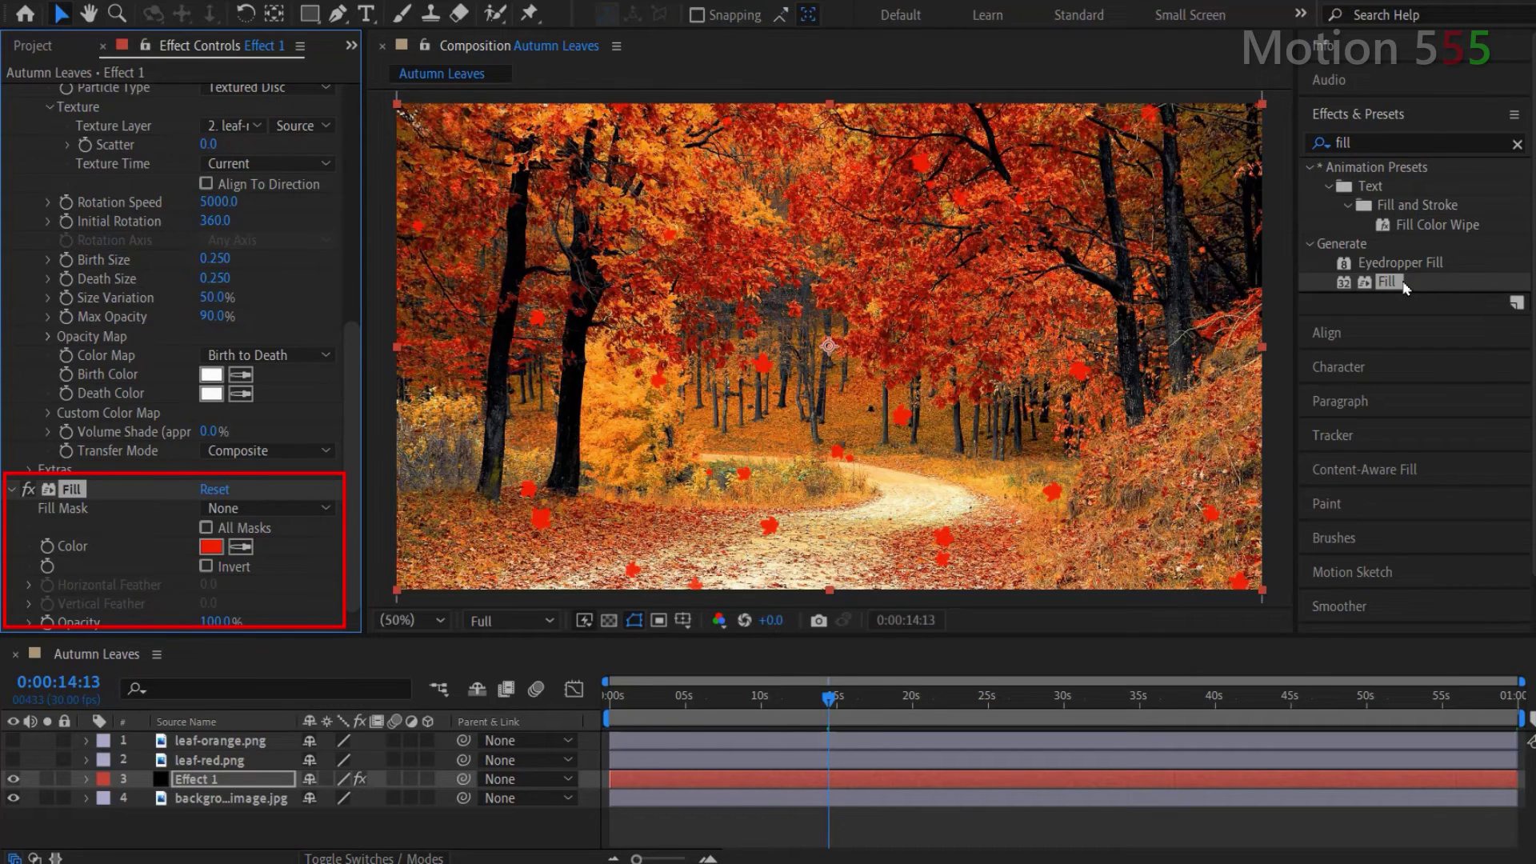
pyautogui.click(242, 549)
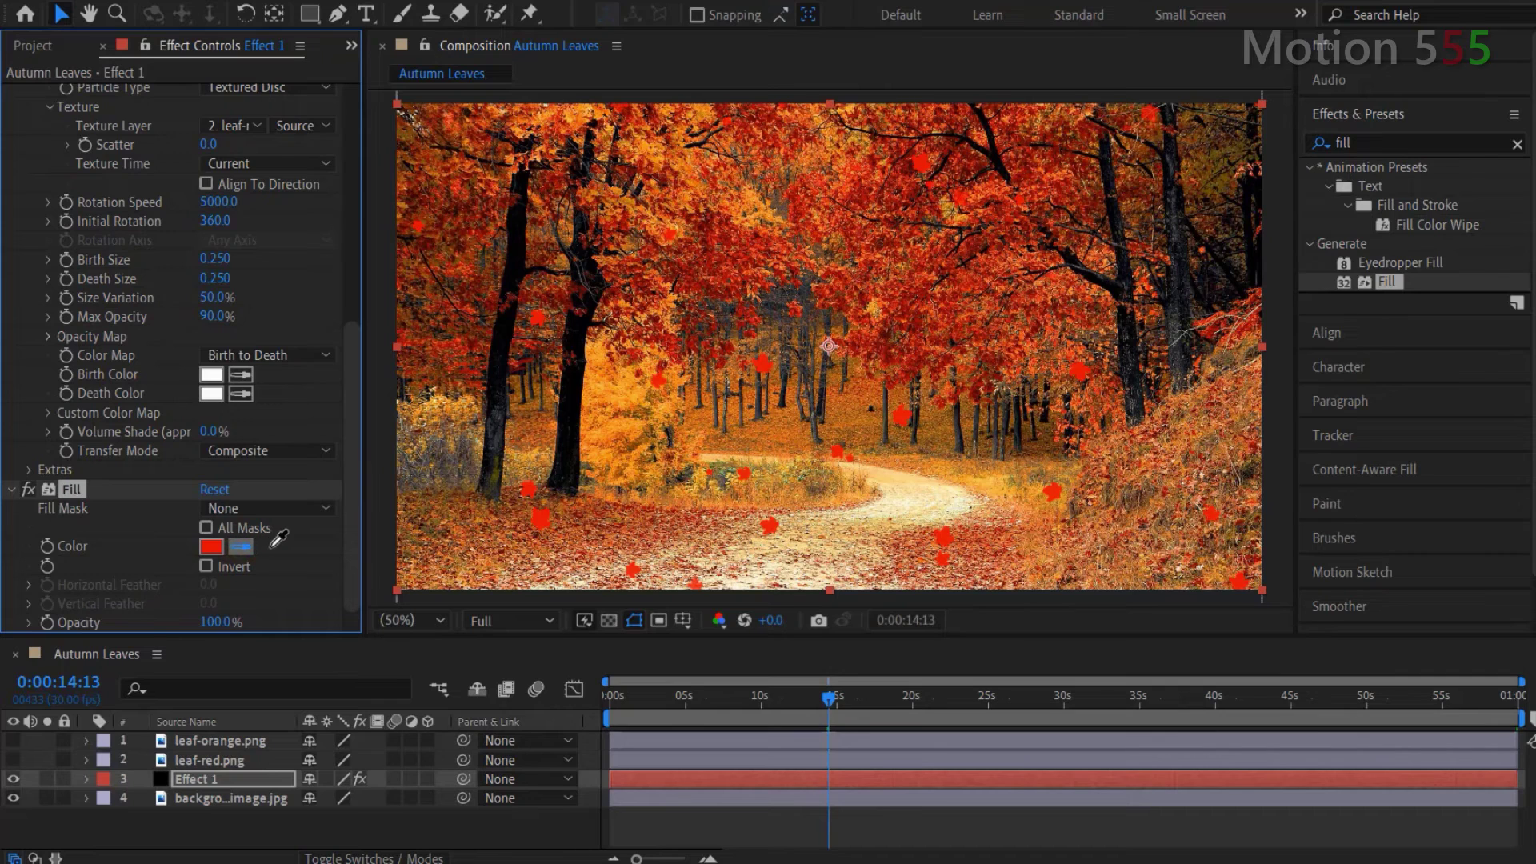
pyautogui.click(684, 268)
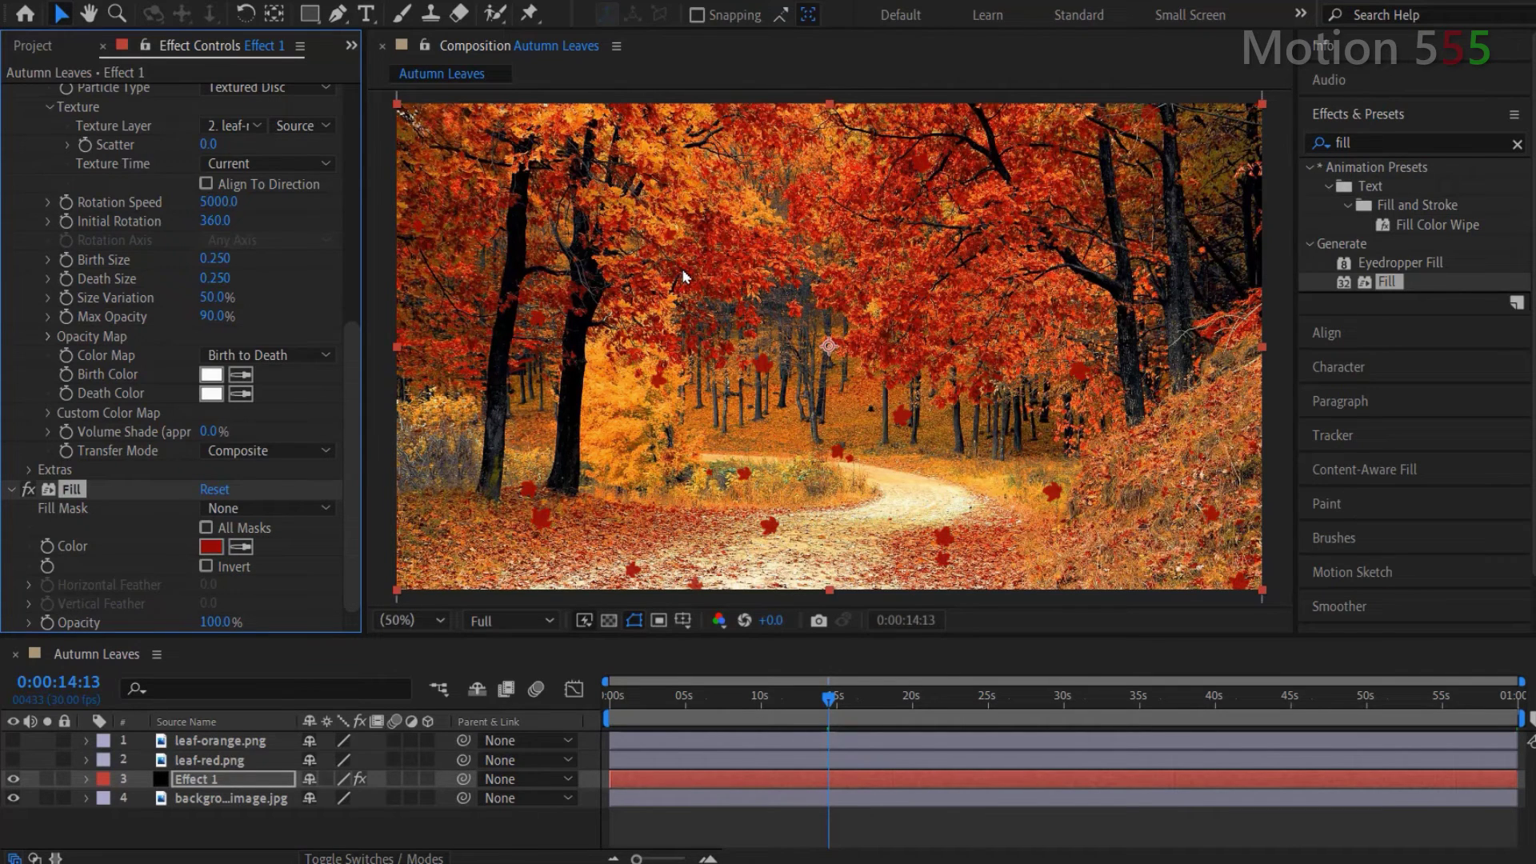
pyautogui.click(472, 695)
pyautogui.press('Home')
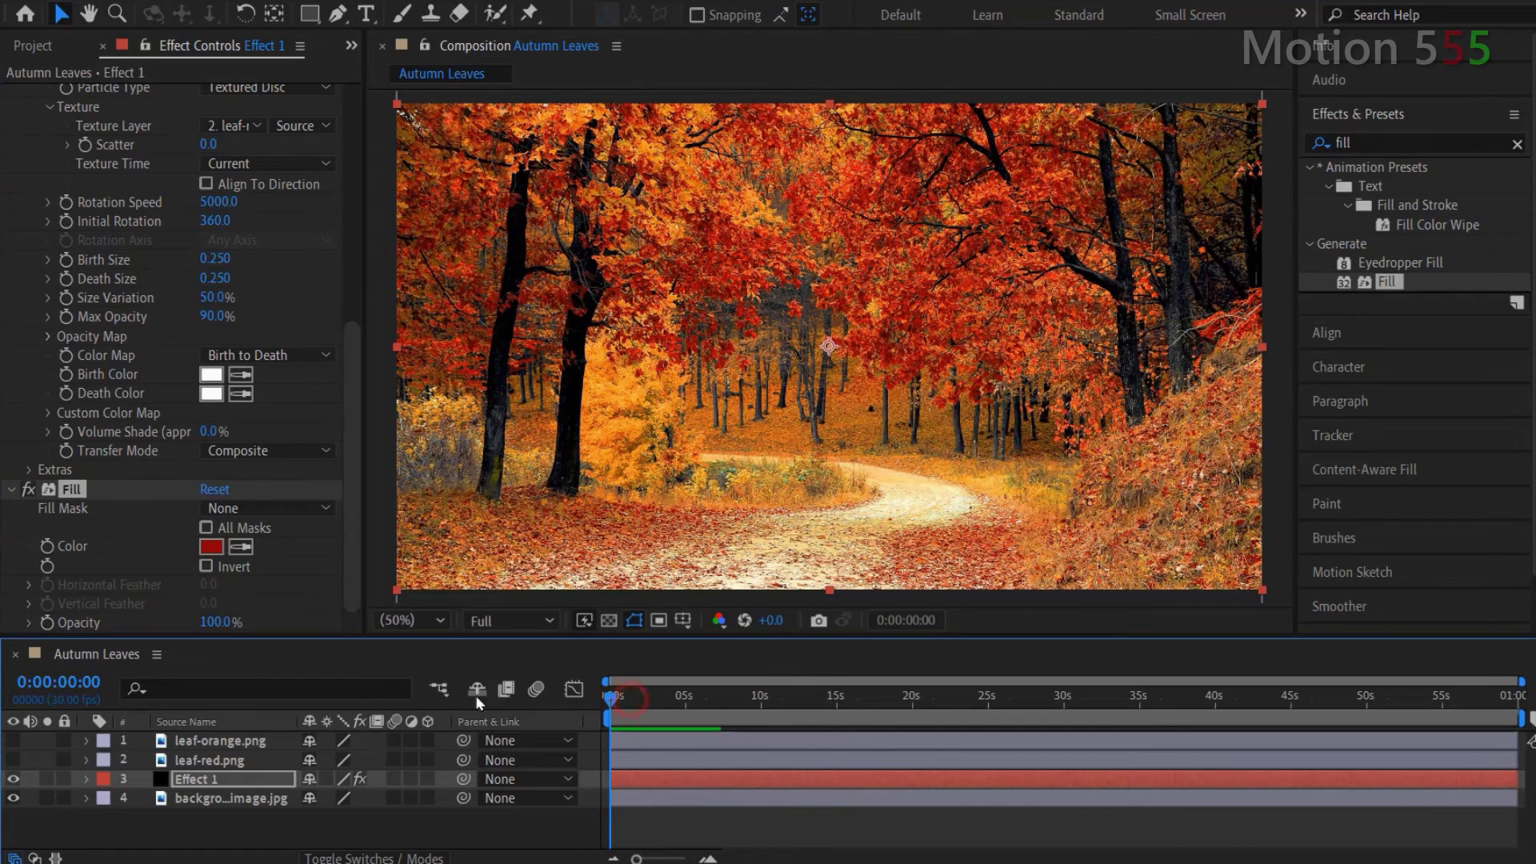
pyautogui.press('space')
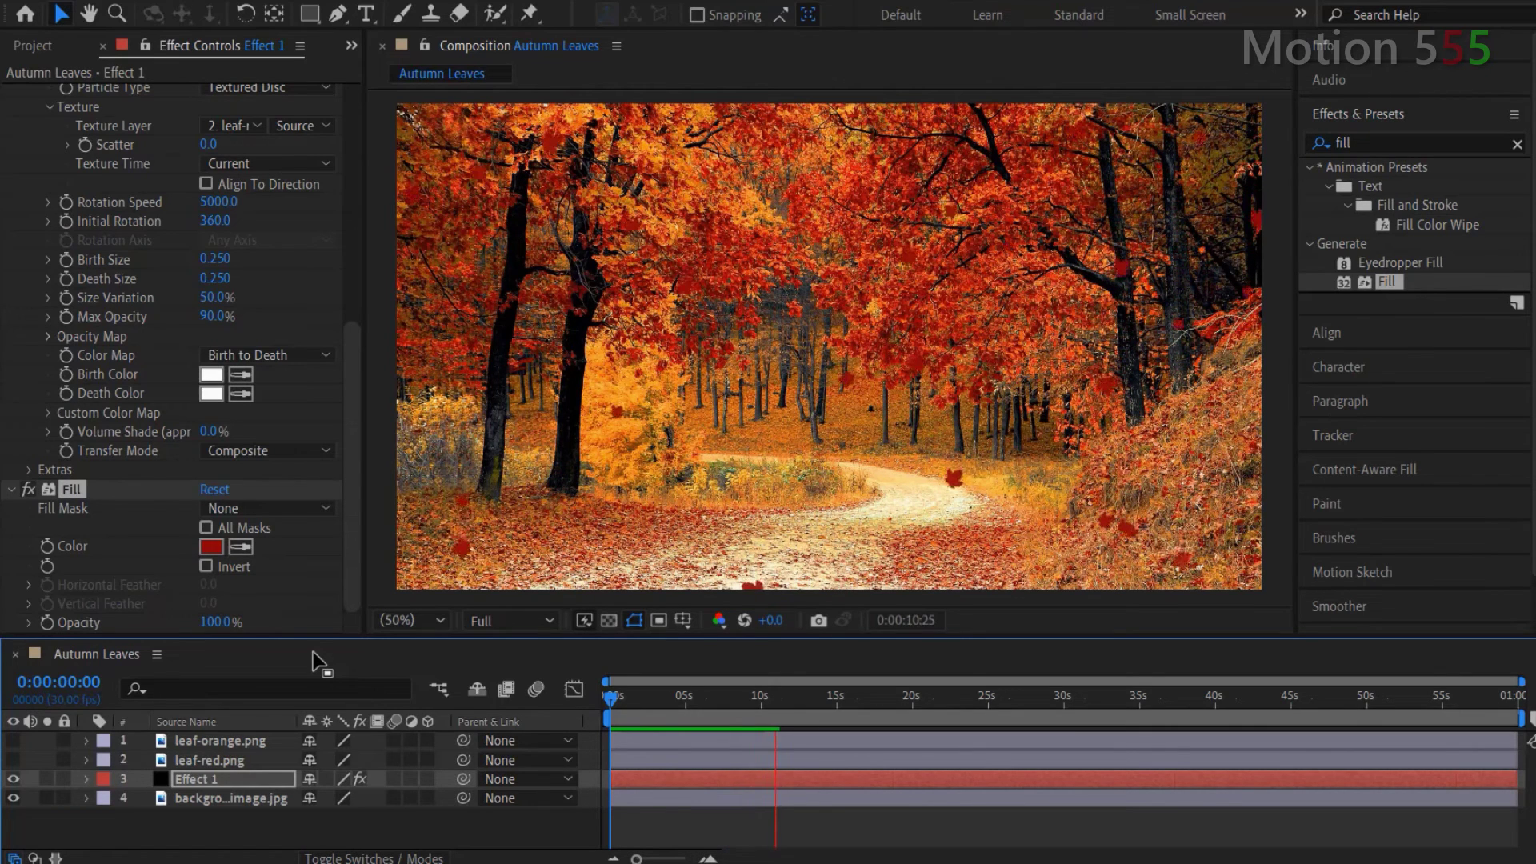
pyautogui.press('space')
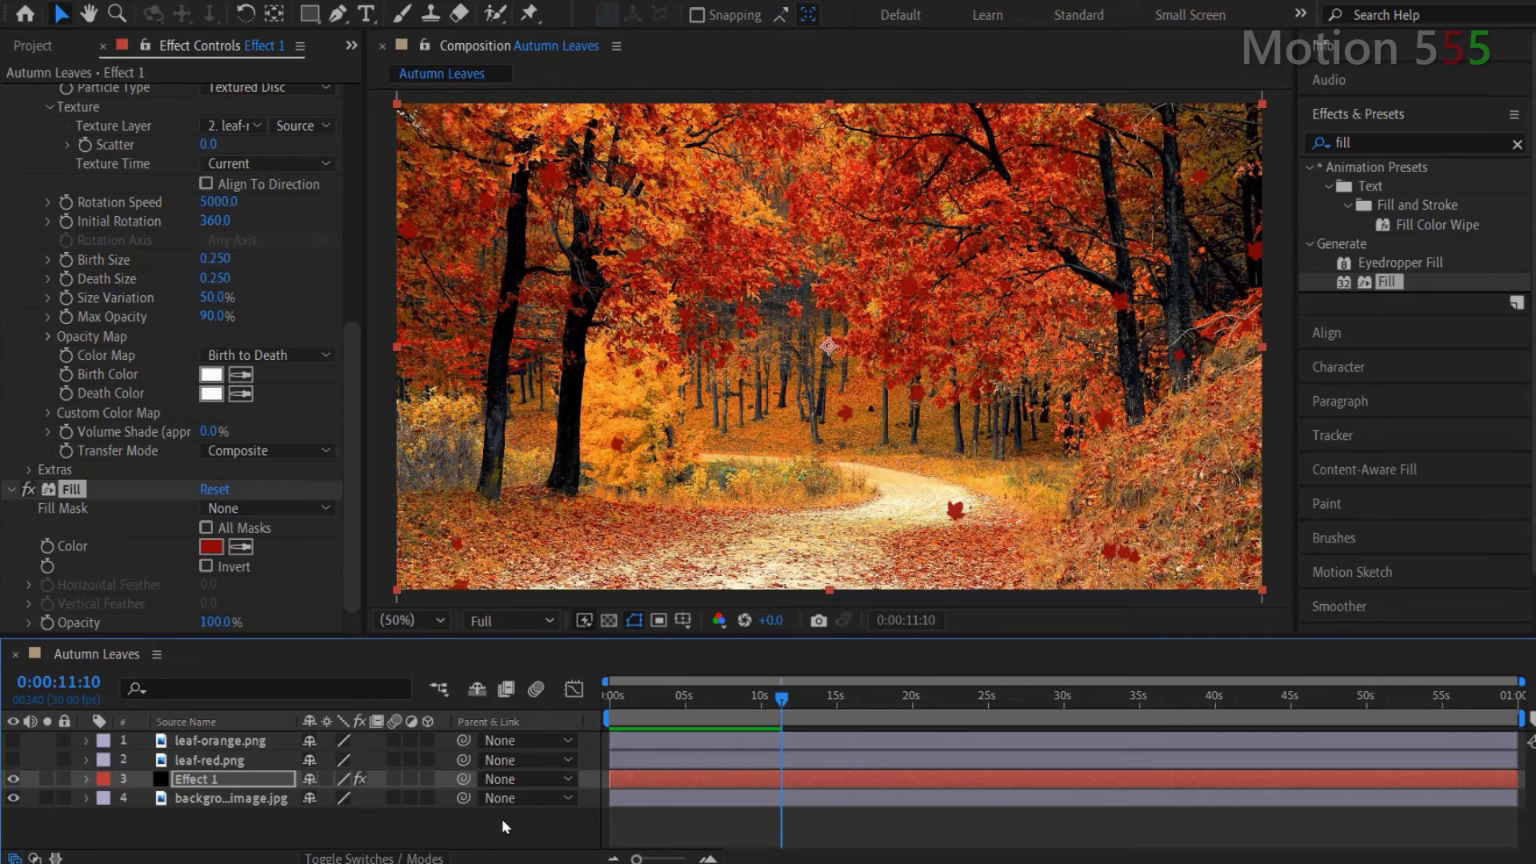
# Duplicate Effect 1, rename the copy Effect 2, and sample a light orange Fill colour from the forest.
pyautogui.click(213, 781)
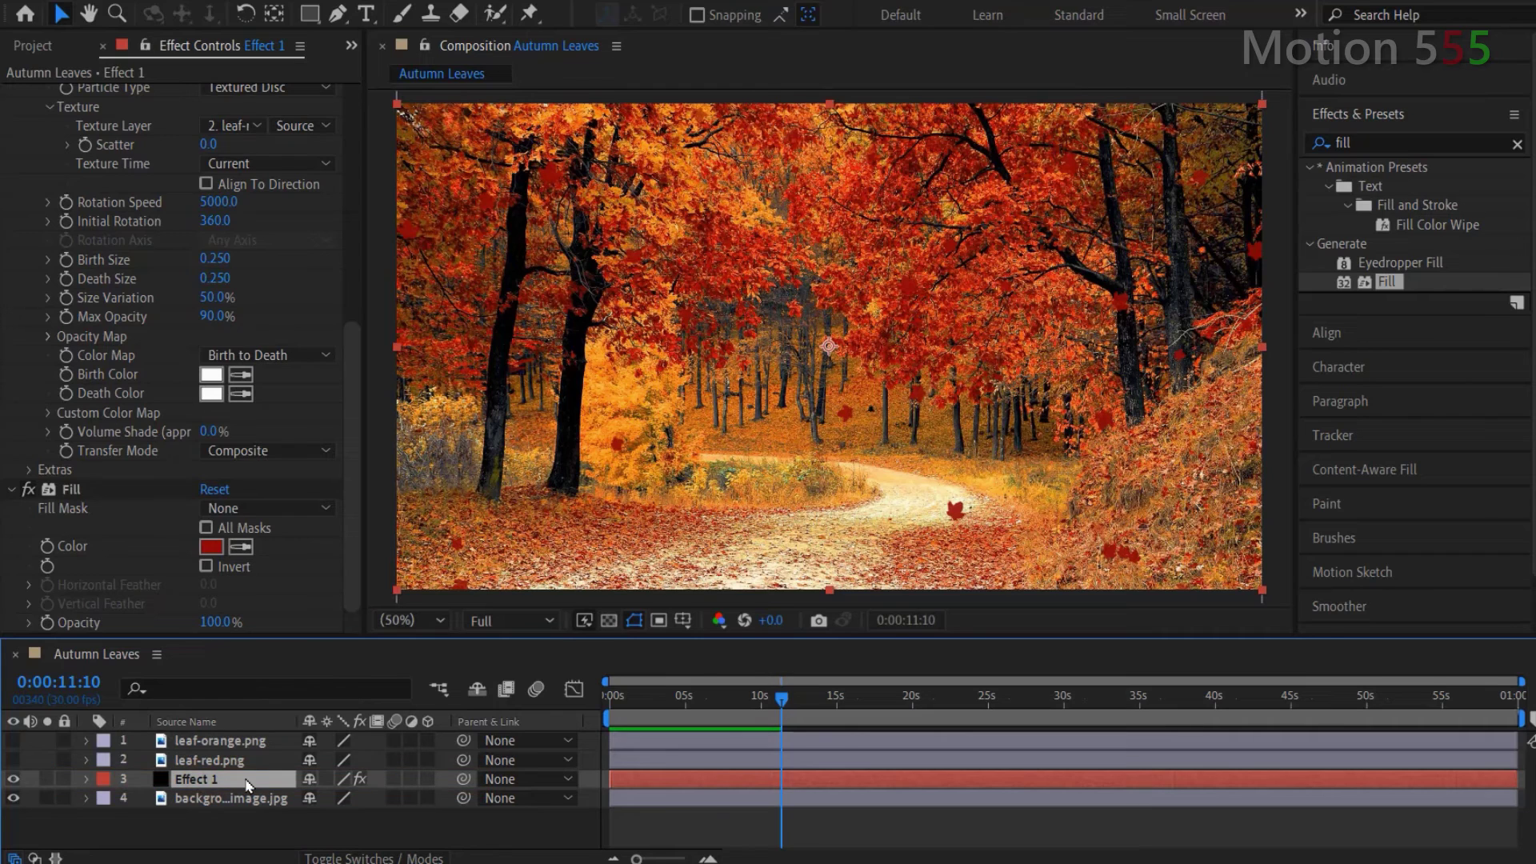
pyautogui.hotkey('ctrl', 'd')
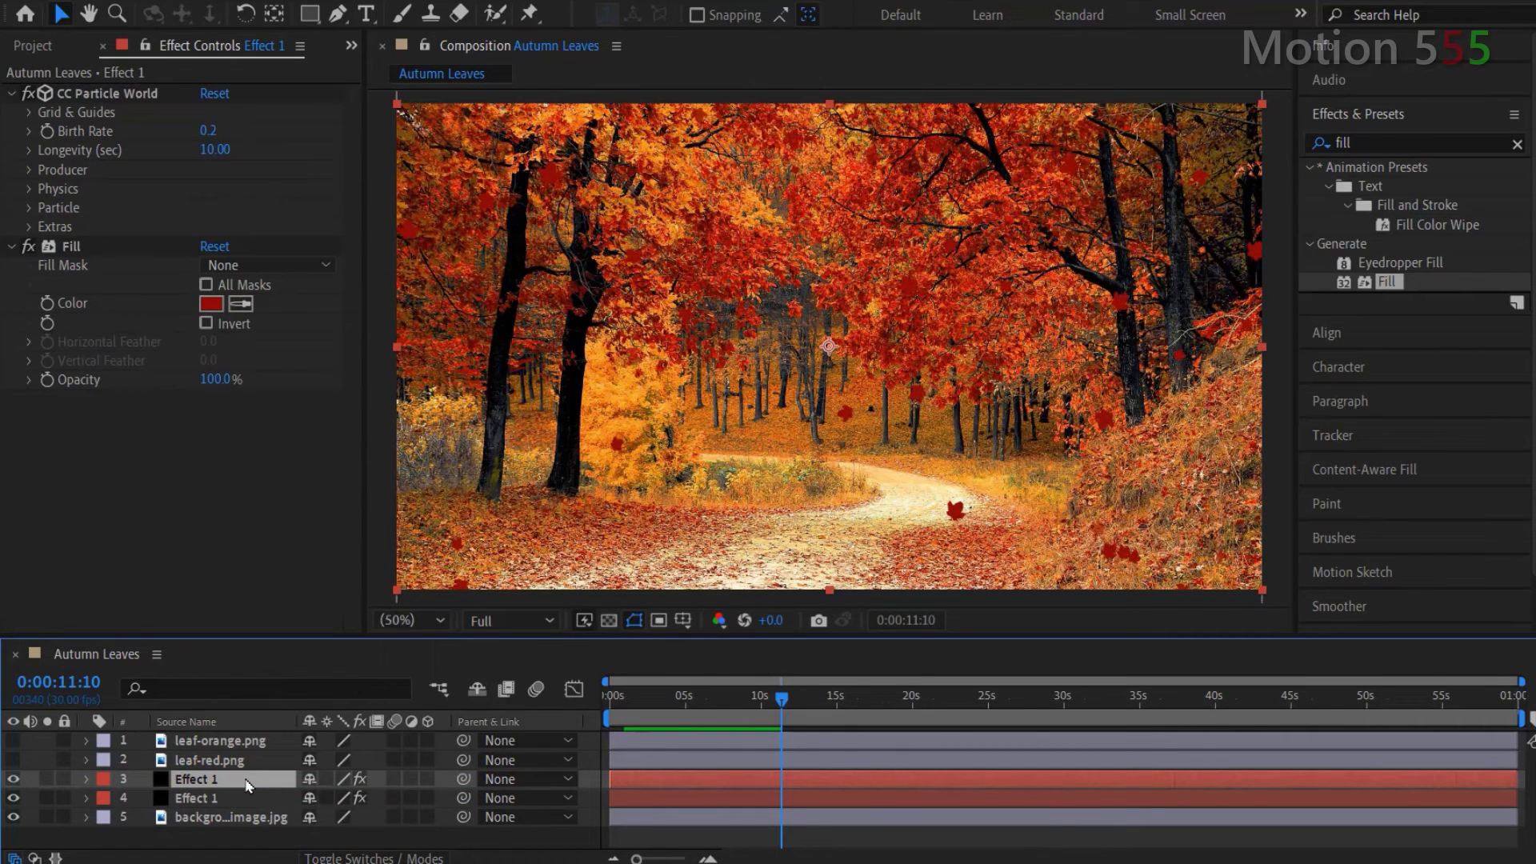
pyautogui.press('Return')
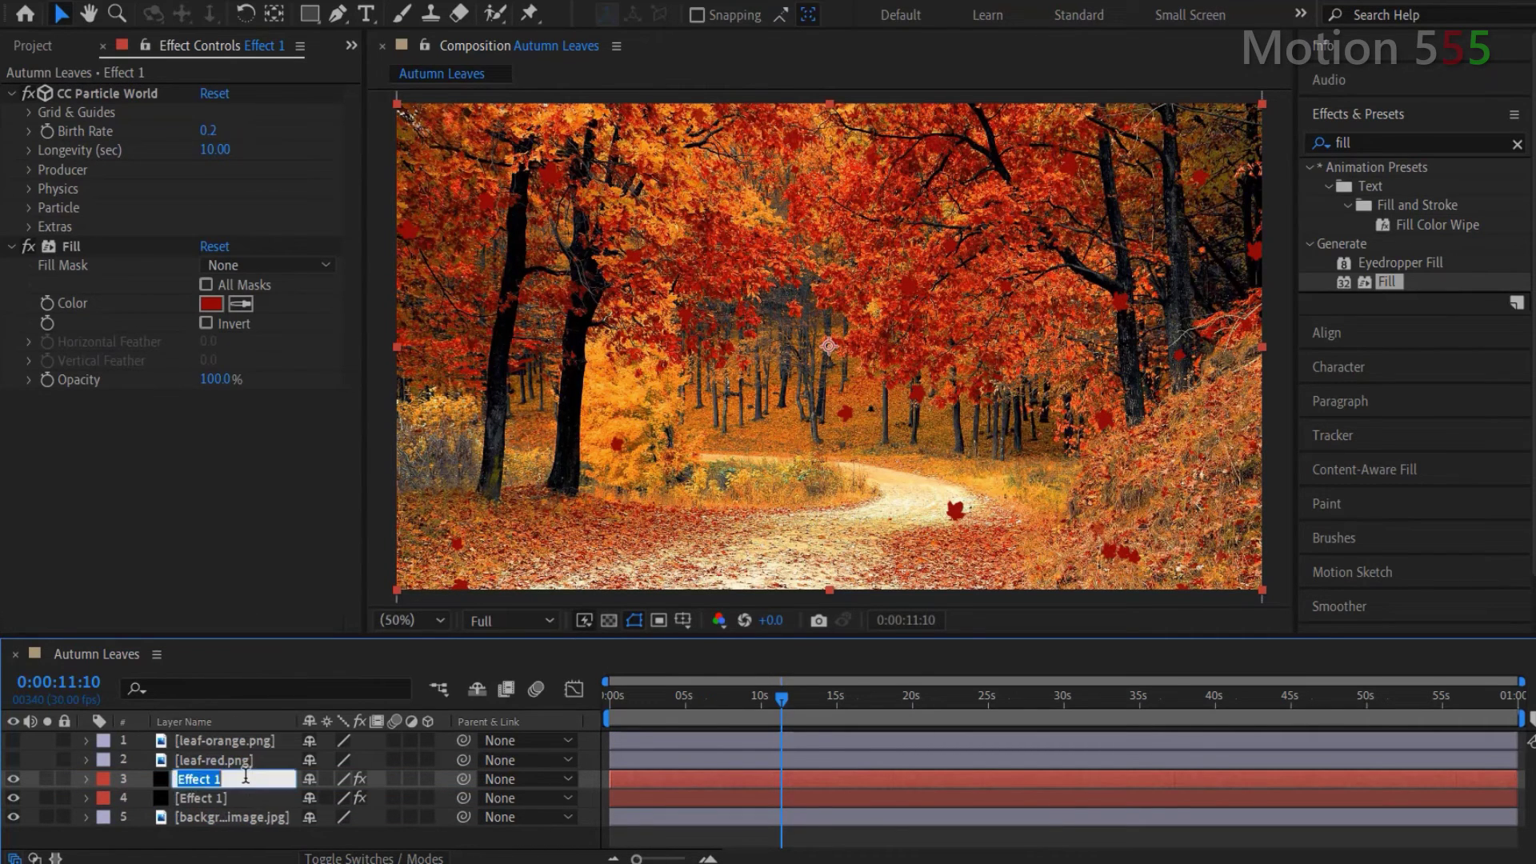
pyautogui.click(246, 776)
pyautogui.press('BackSpace')
pyautogui.write('2')
pyautogui.press('Return')
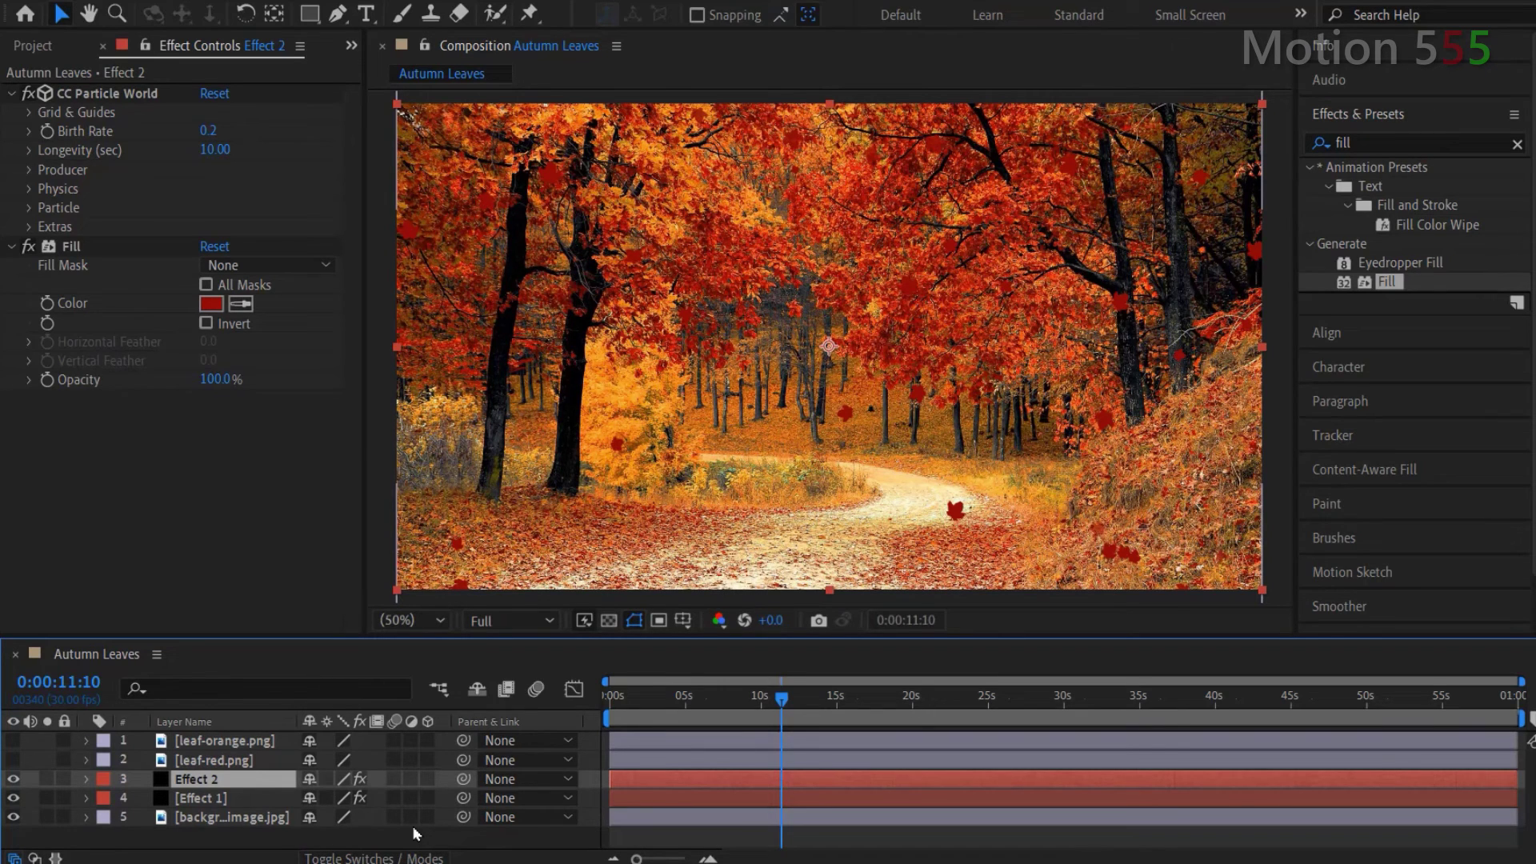
pyautogui.click(242, 303)
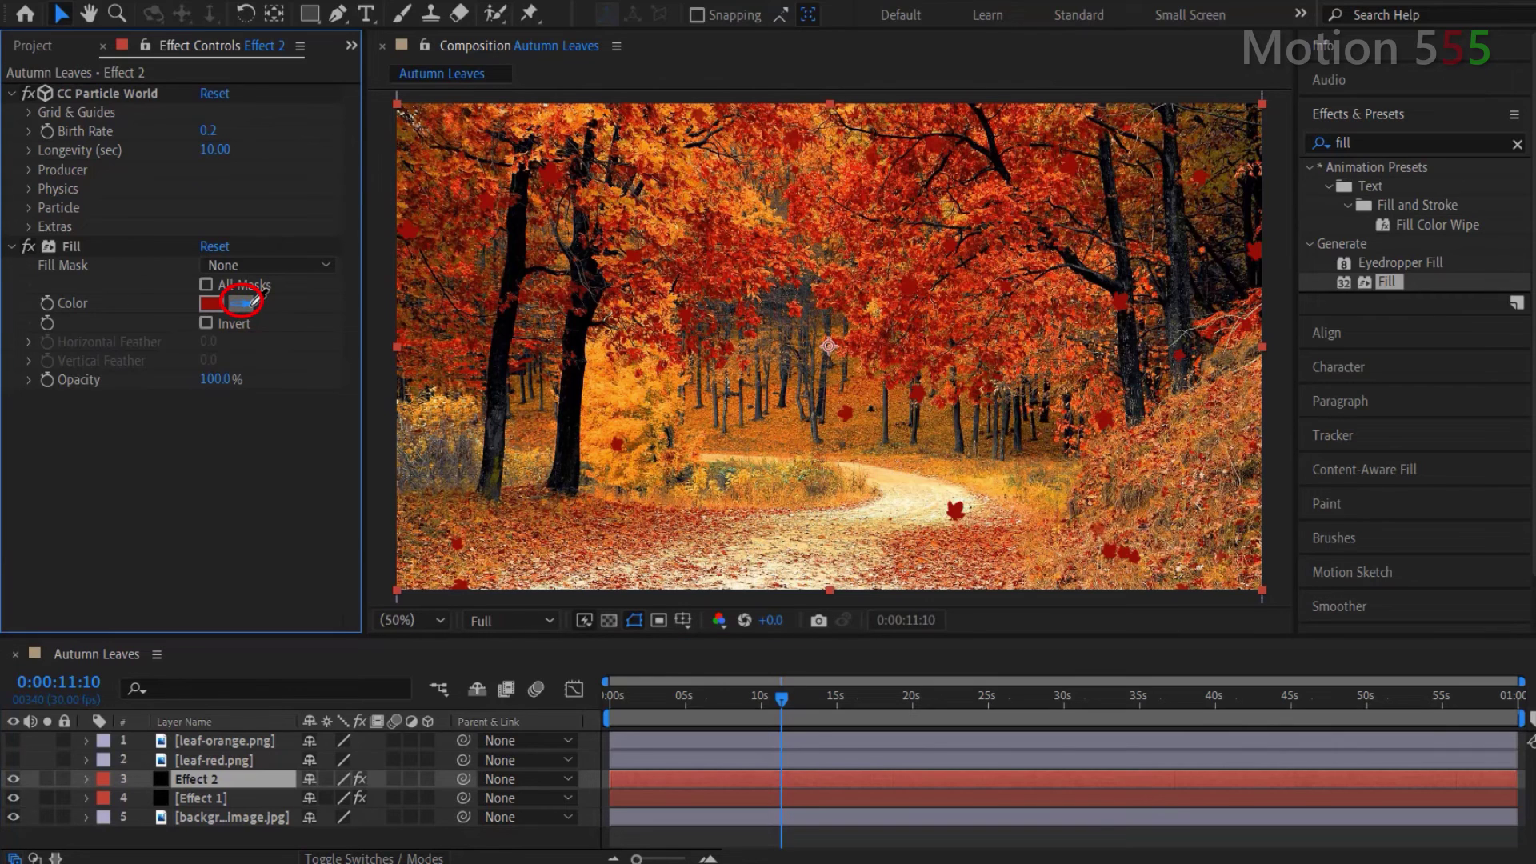
pyautogui.click(651, 146)
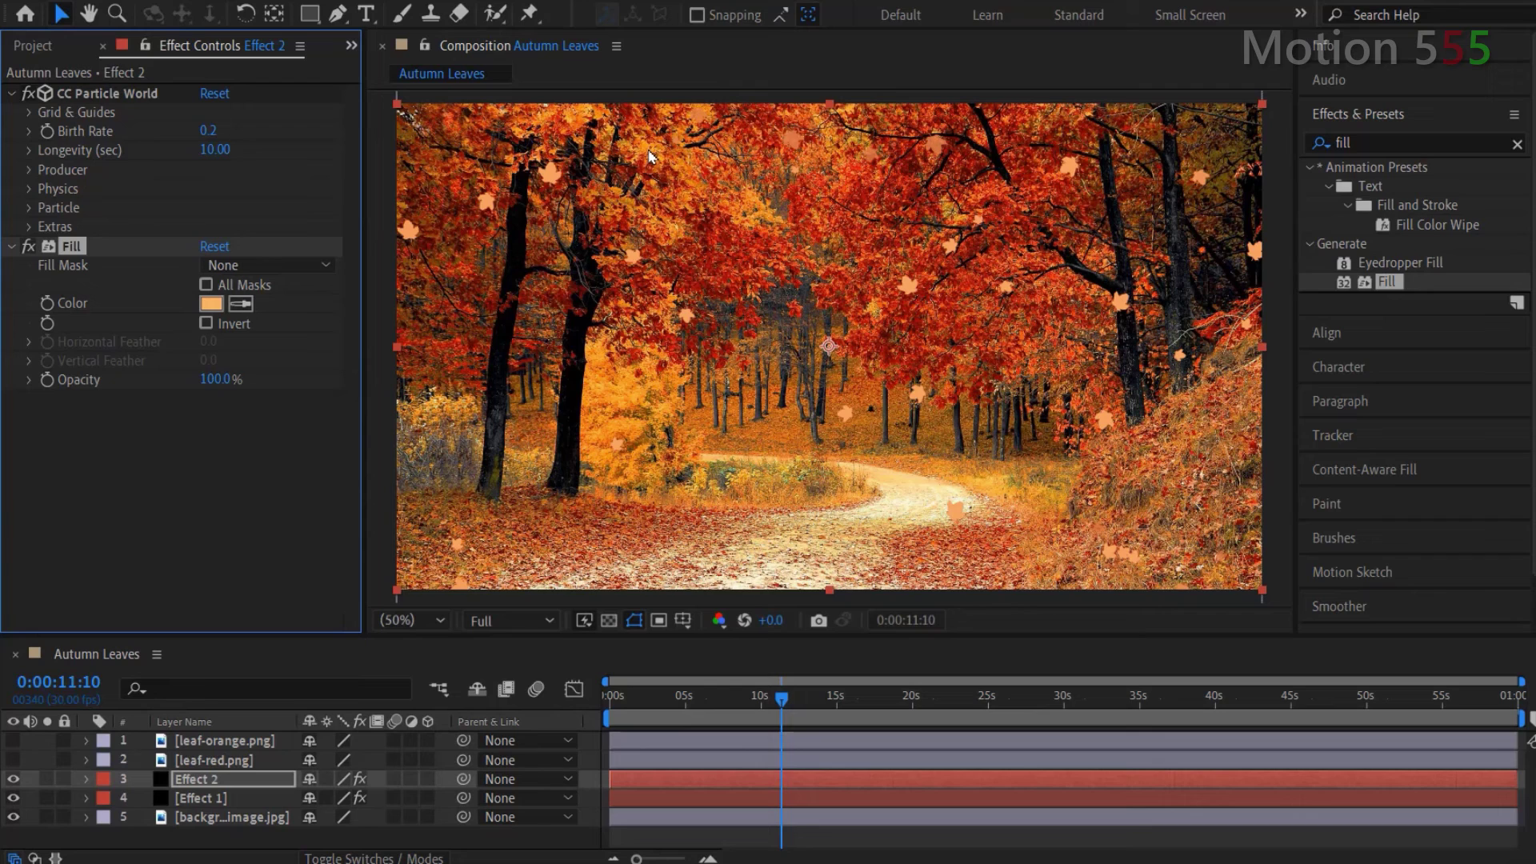
# Set Effect 2's Producer Position Y to -0.6 and Radius X to 5.
pyautogui.click(30, 171)
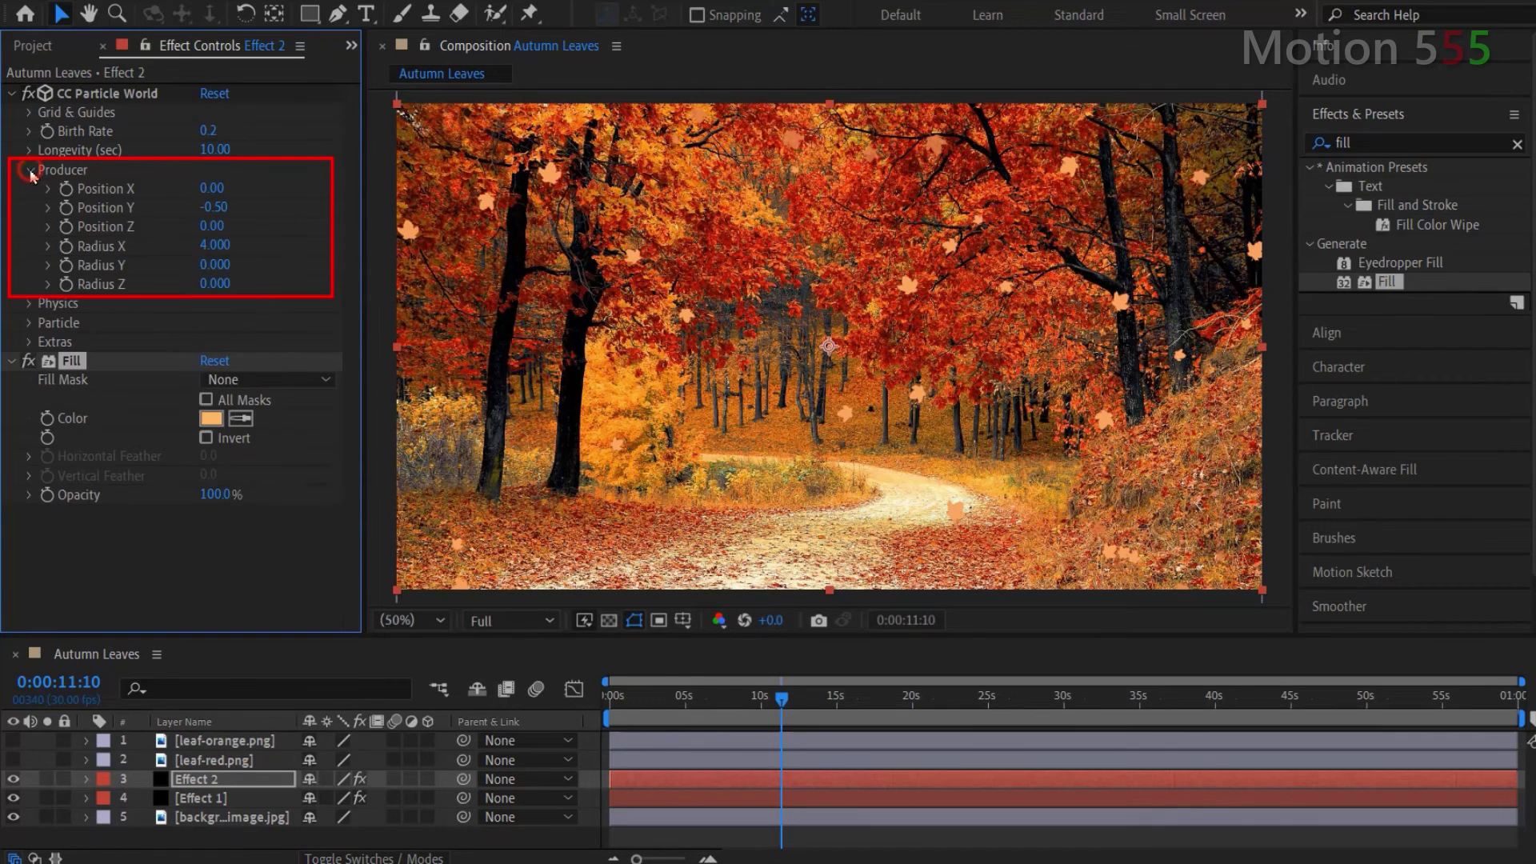
pyautogui.click(214, 208)
pyautogui.write('-0.6')
pyautogui.press('Return')
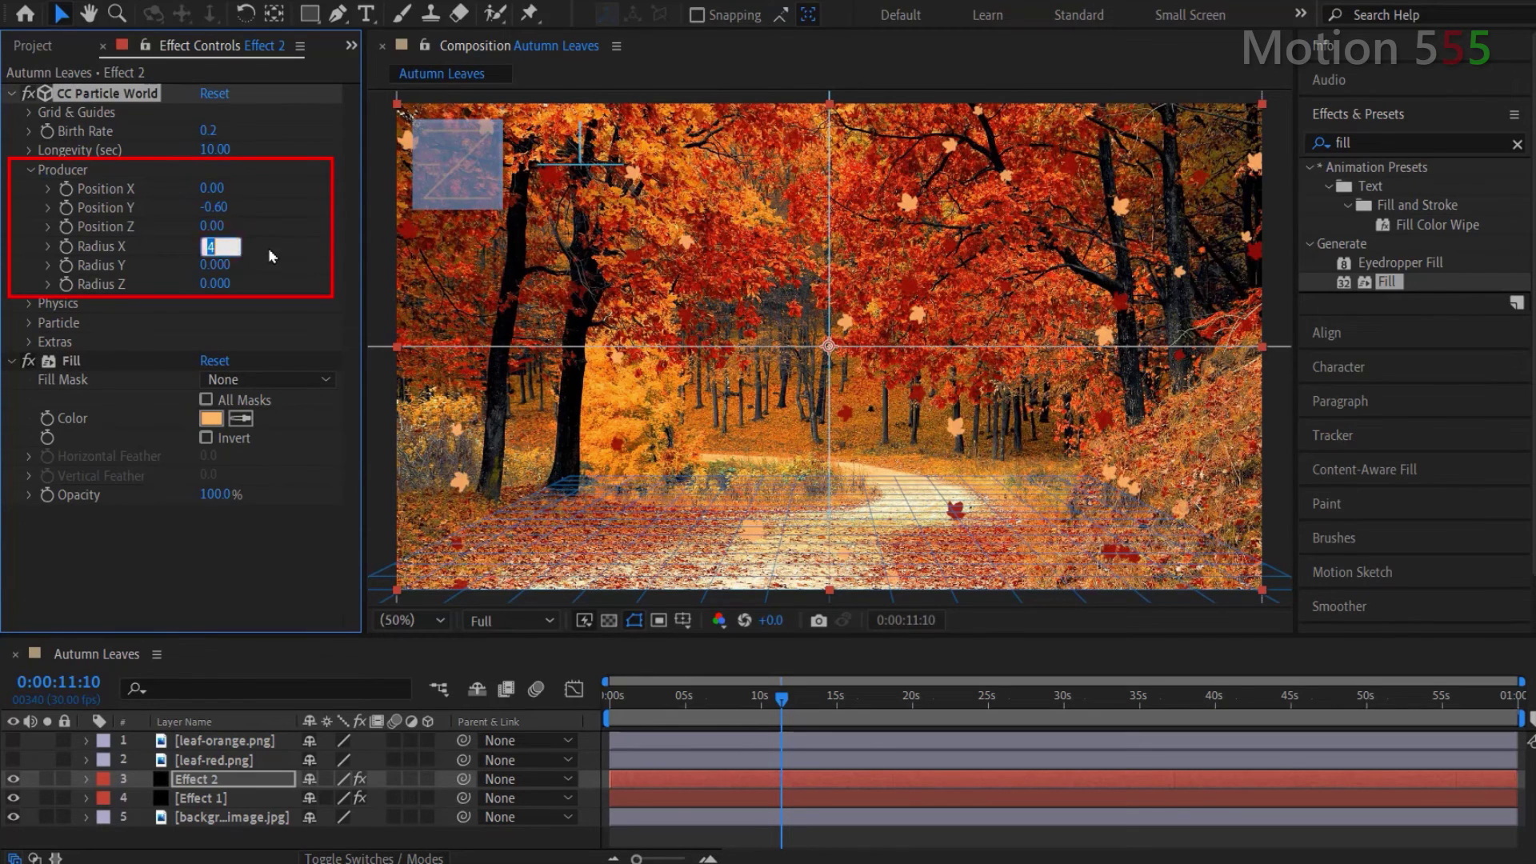
pyautogui.write('5')
pyautogui.press('Return')
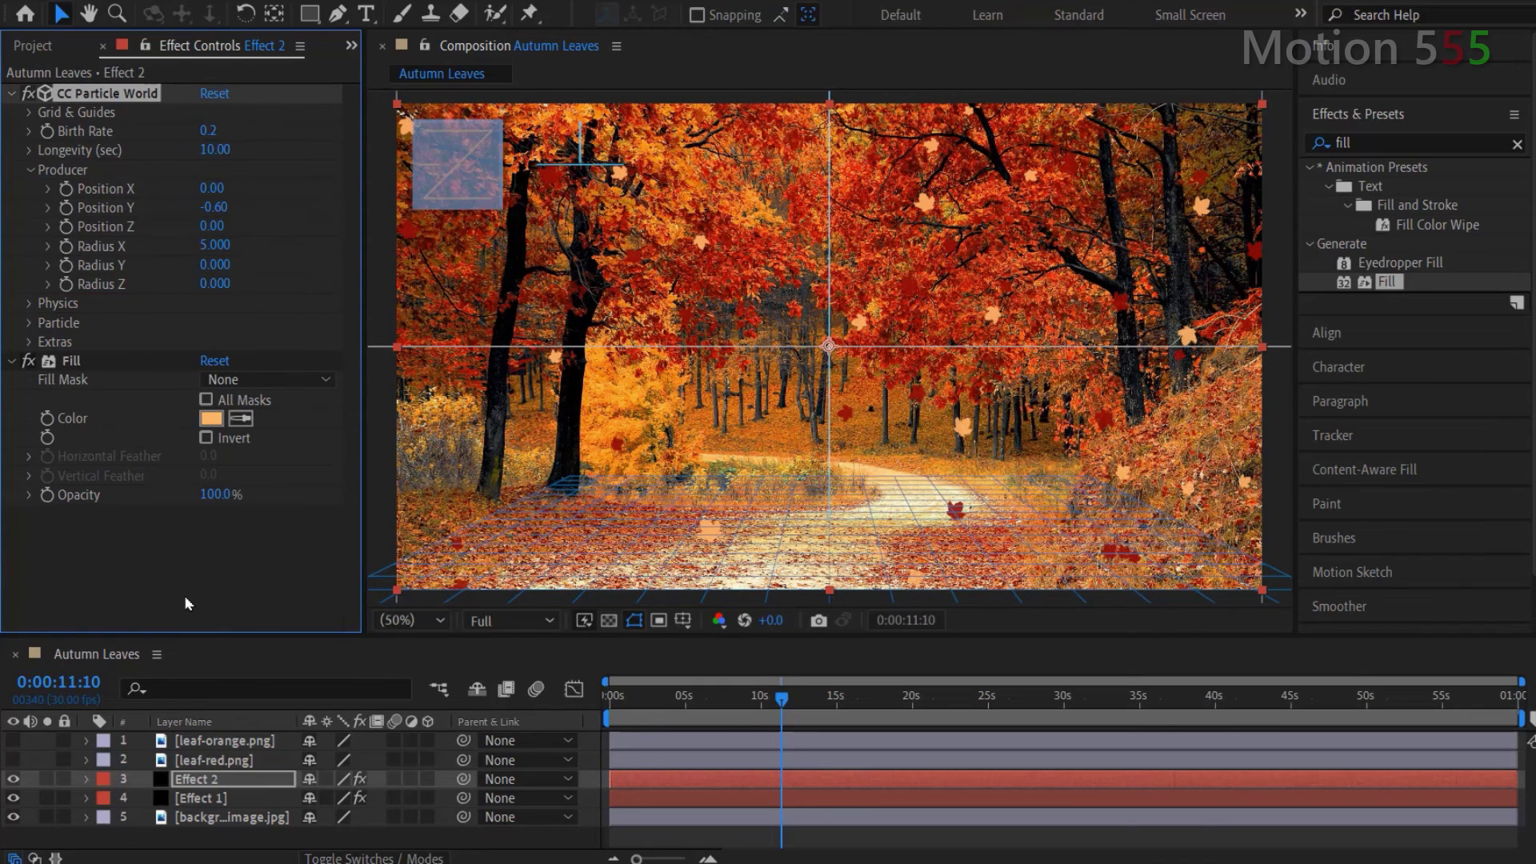
# Set Effect 2's Texture Layer to leaf-orange.png and change Rotation Speed to 6000.
pyautogui.click(30, 323)
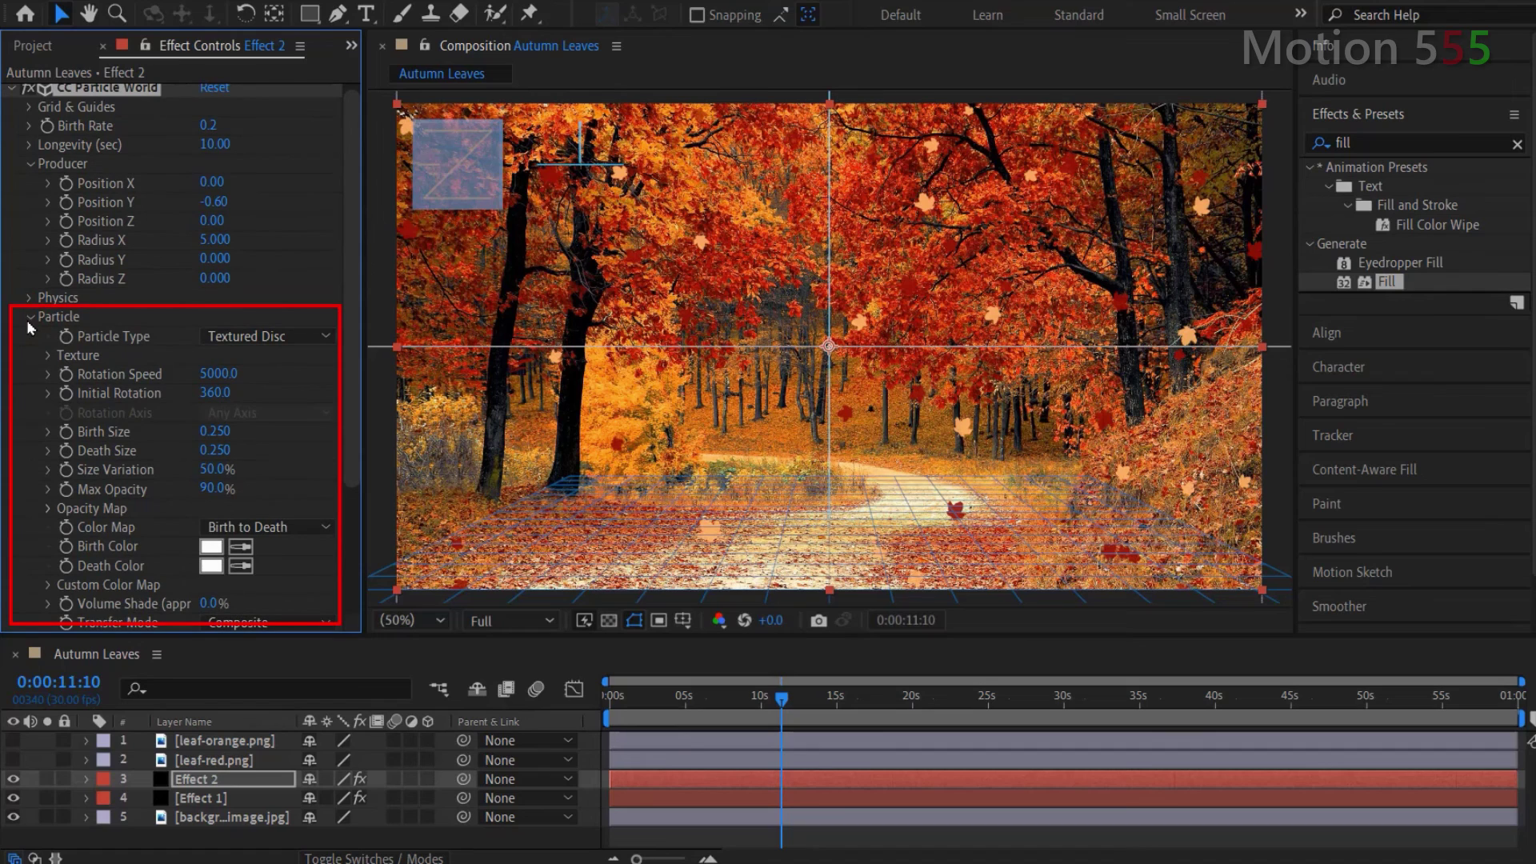
pyautogui.click(49, 356)
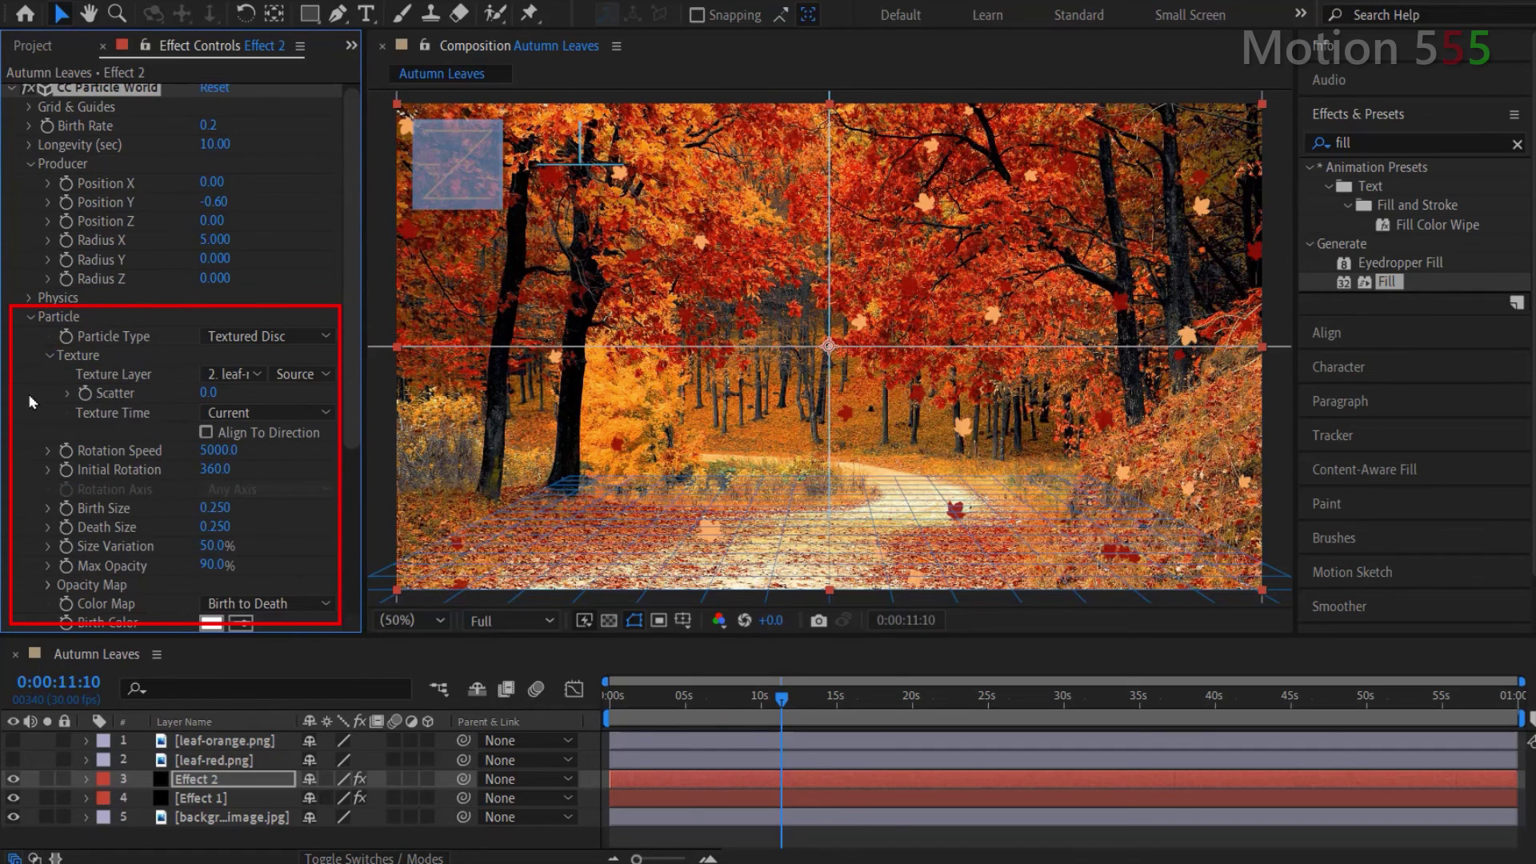
pyautogui.click(232, 374)
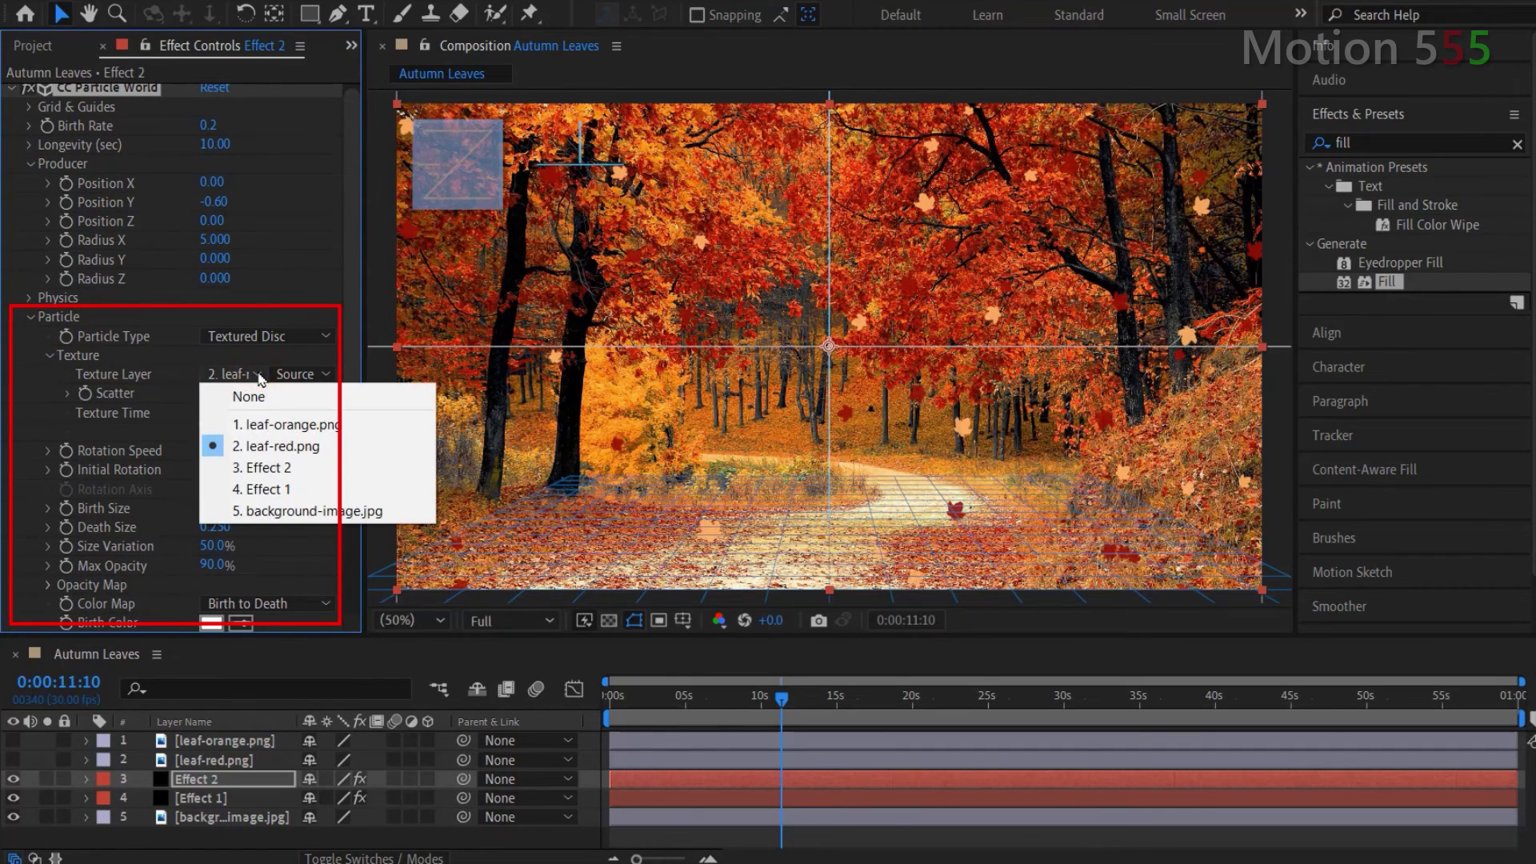
pyautogui.click(321, 431)
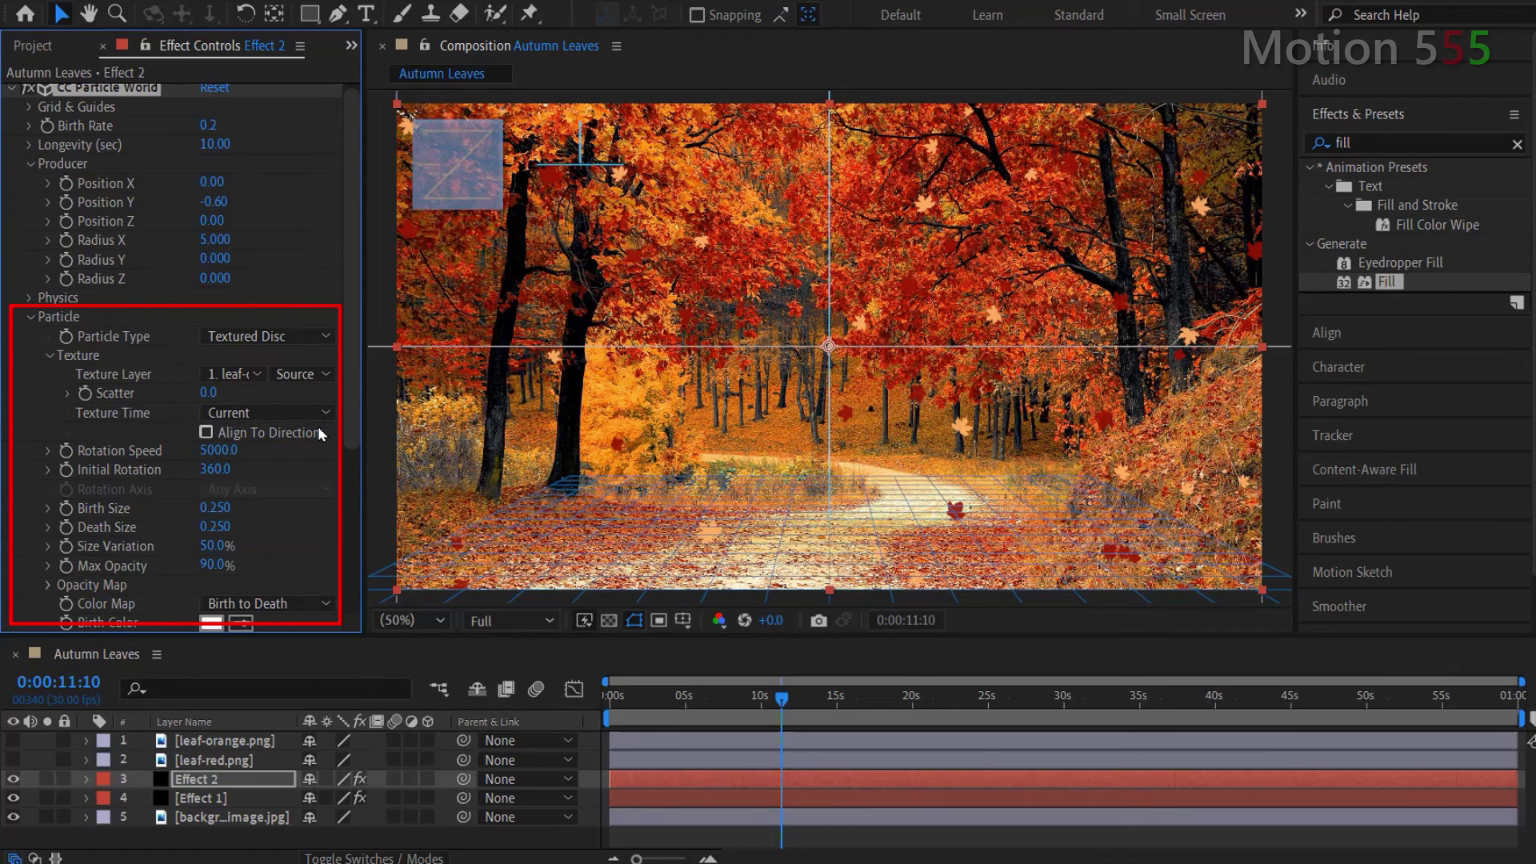
pyautogui.click(228, 449)
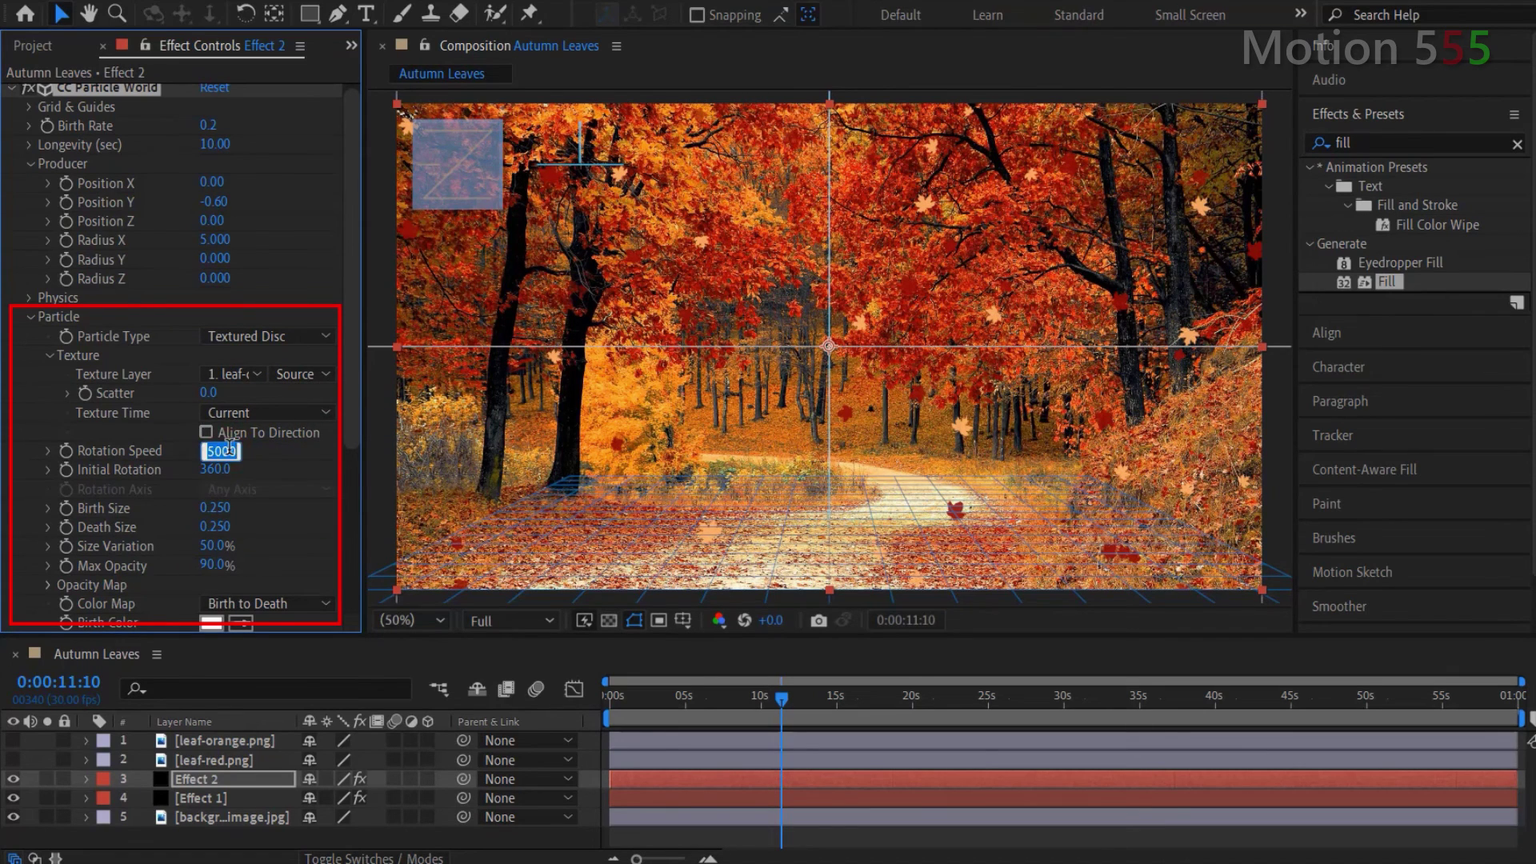